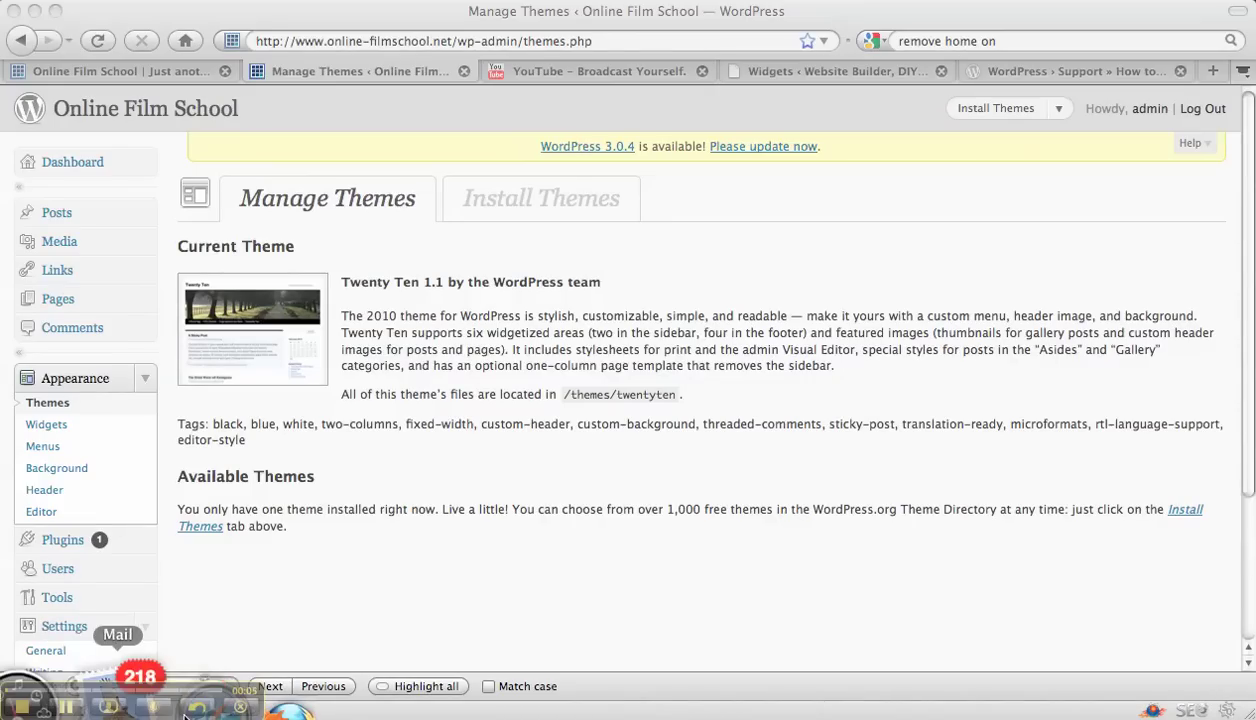
# Preview the live front page, open the Widgets page and compare it with the site's sidebar
pyautogui.click(121, 71)
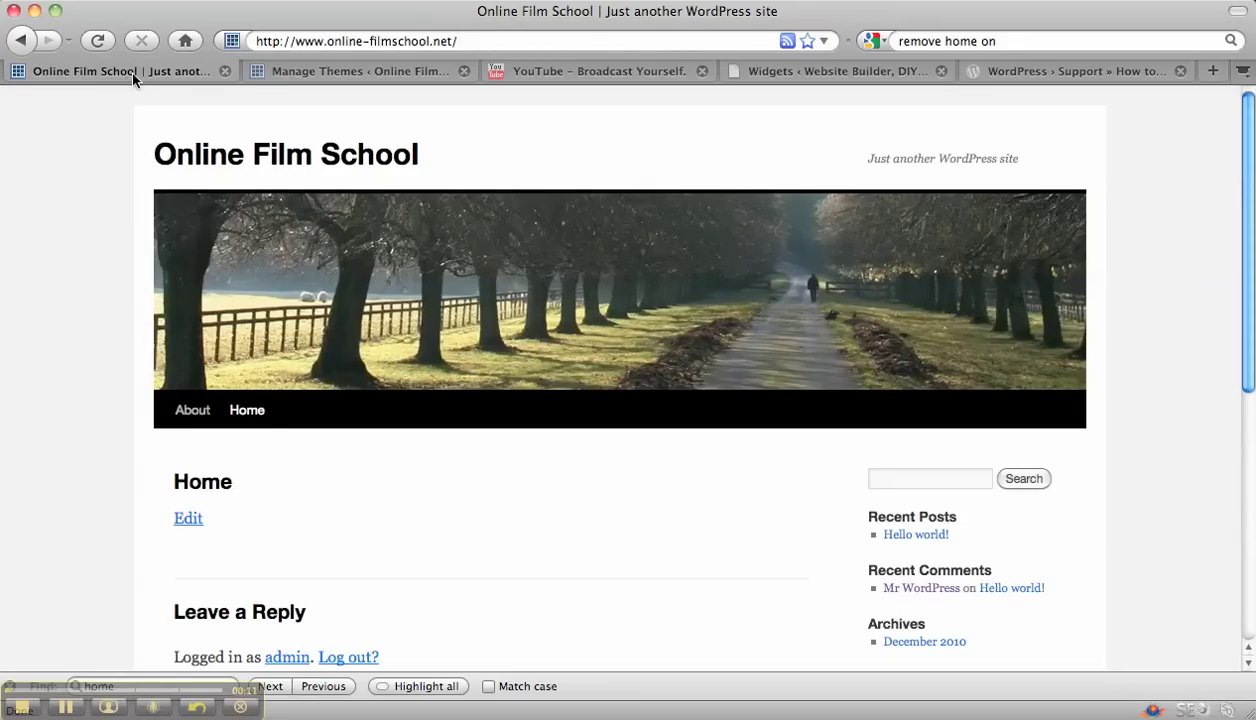
pyautogui.click(350, 72)
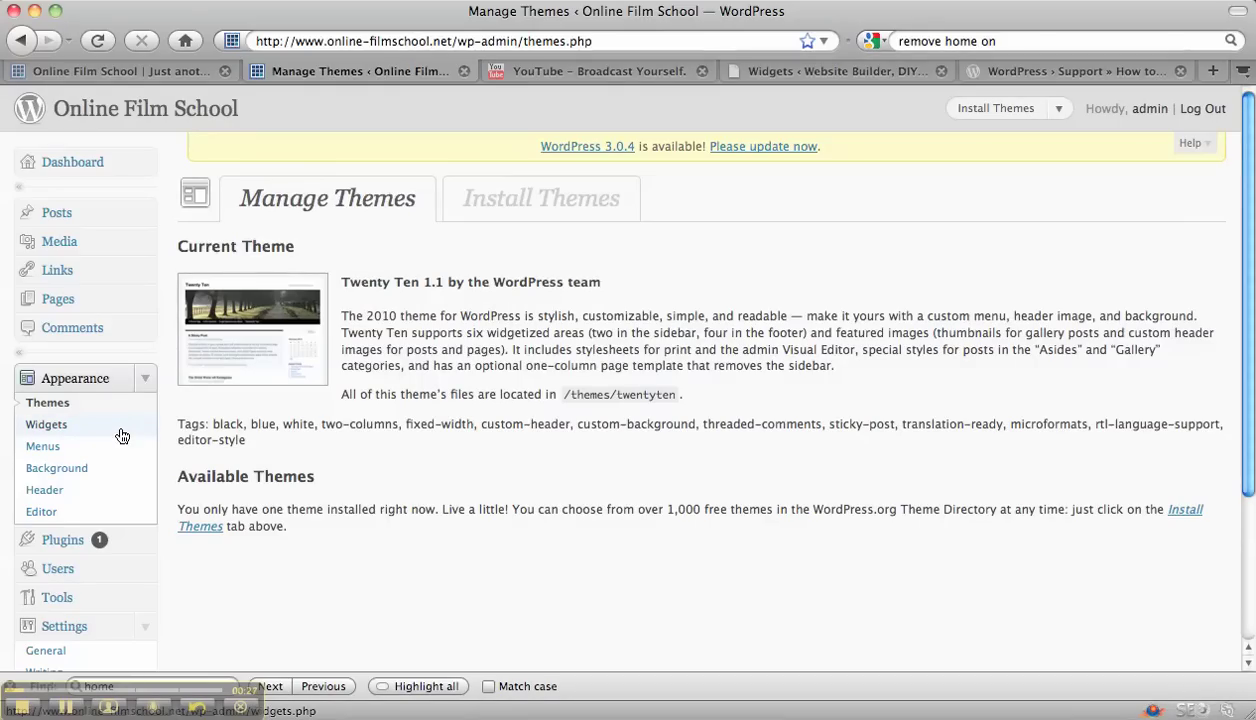
pyautogui.click(57, 428)
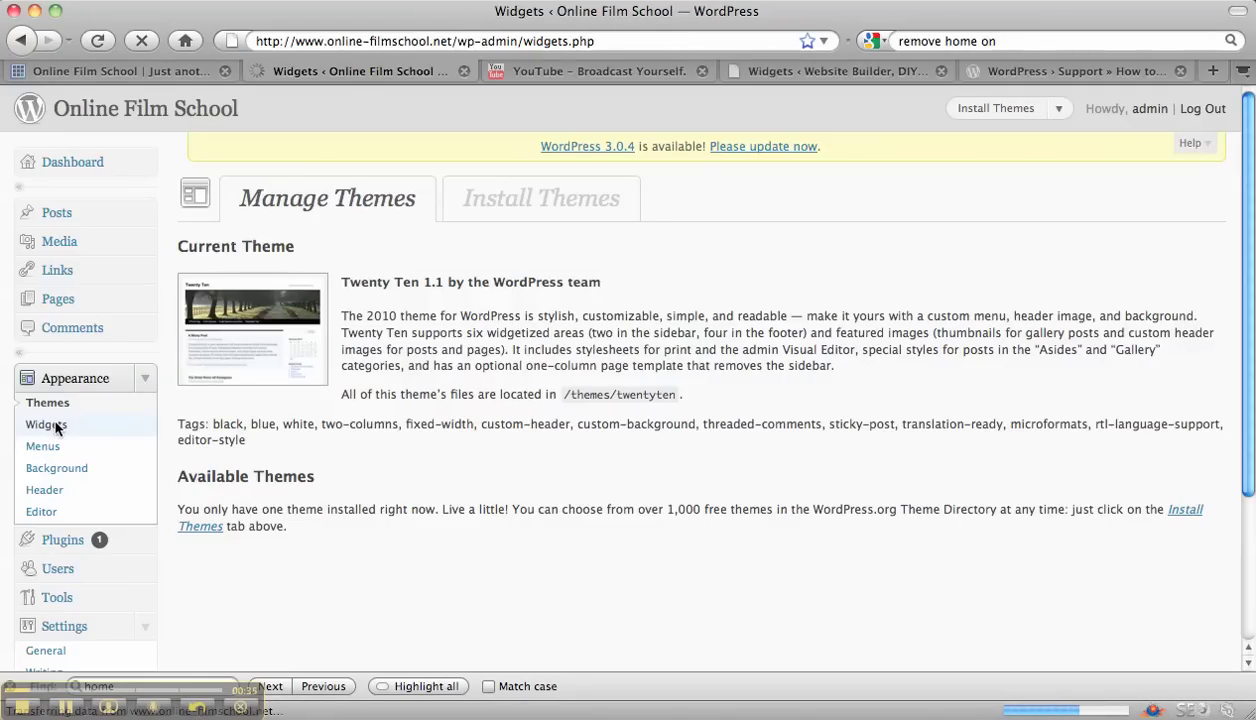
pyautogui.click(148, 72)
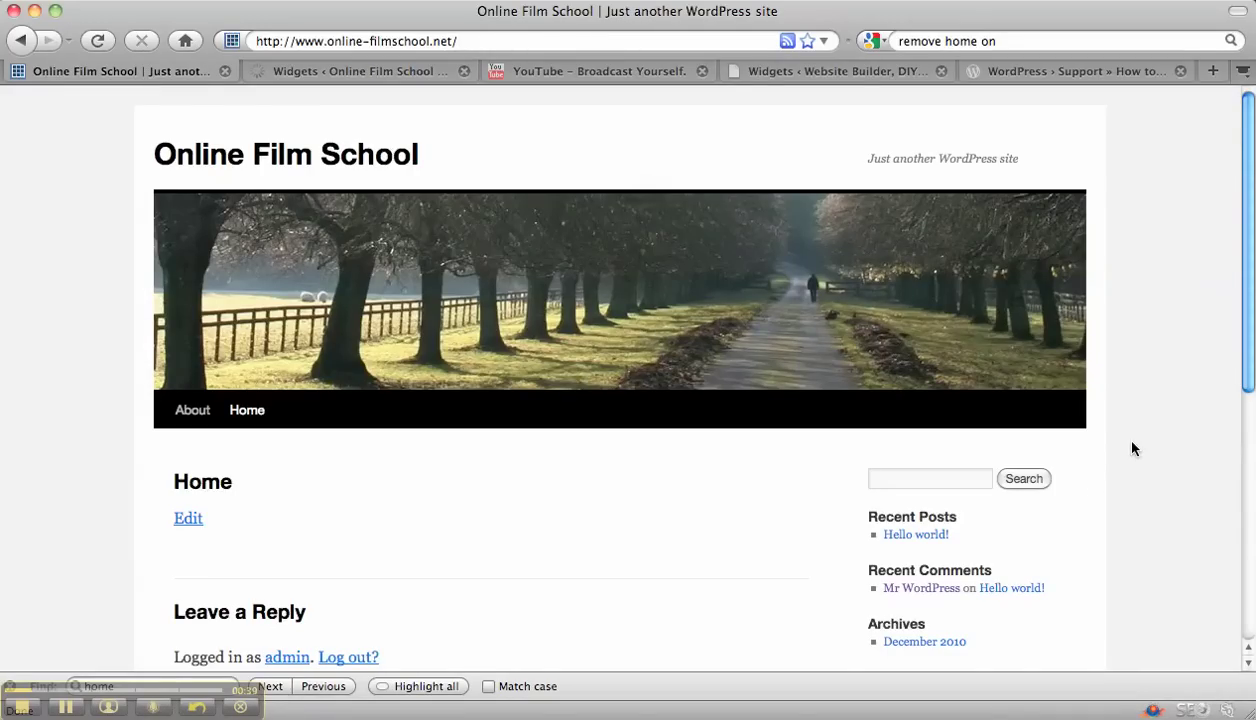
pyautogui.scroll(-4, 1133, 448)
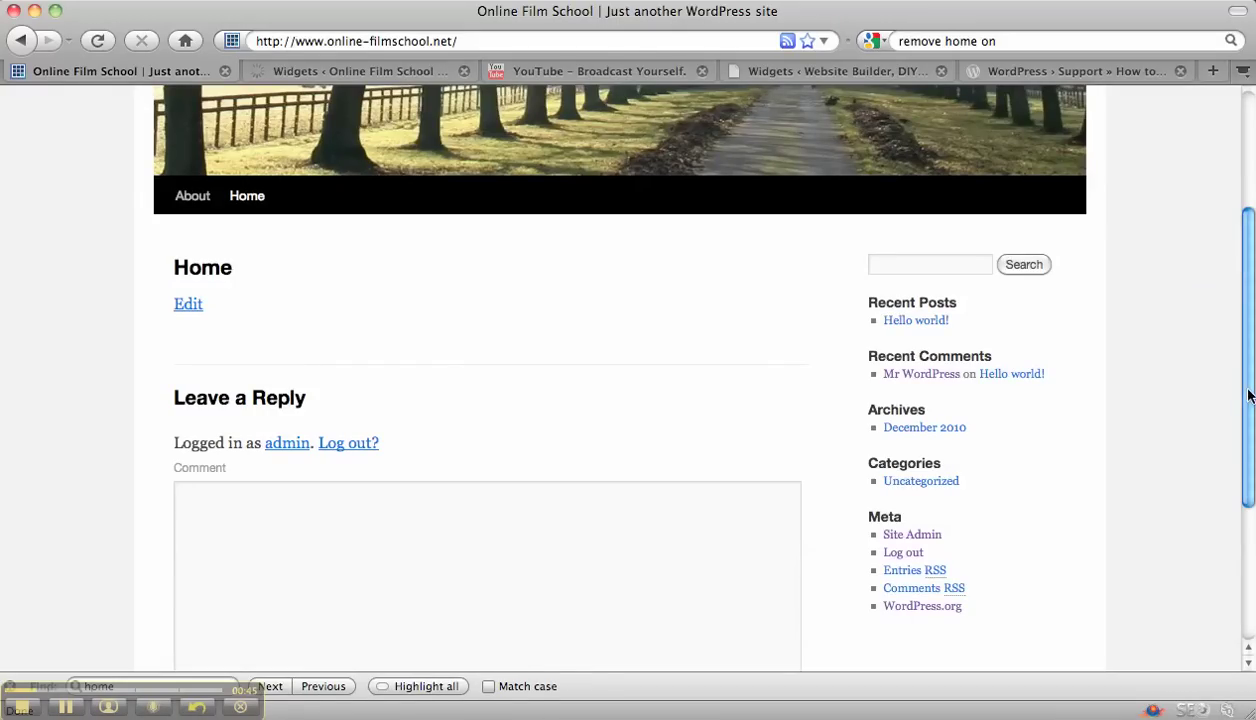
pyautogui.moveTo(1247, 391); pyautogui.dragTo(1236, 283)
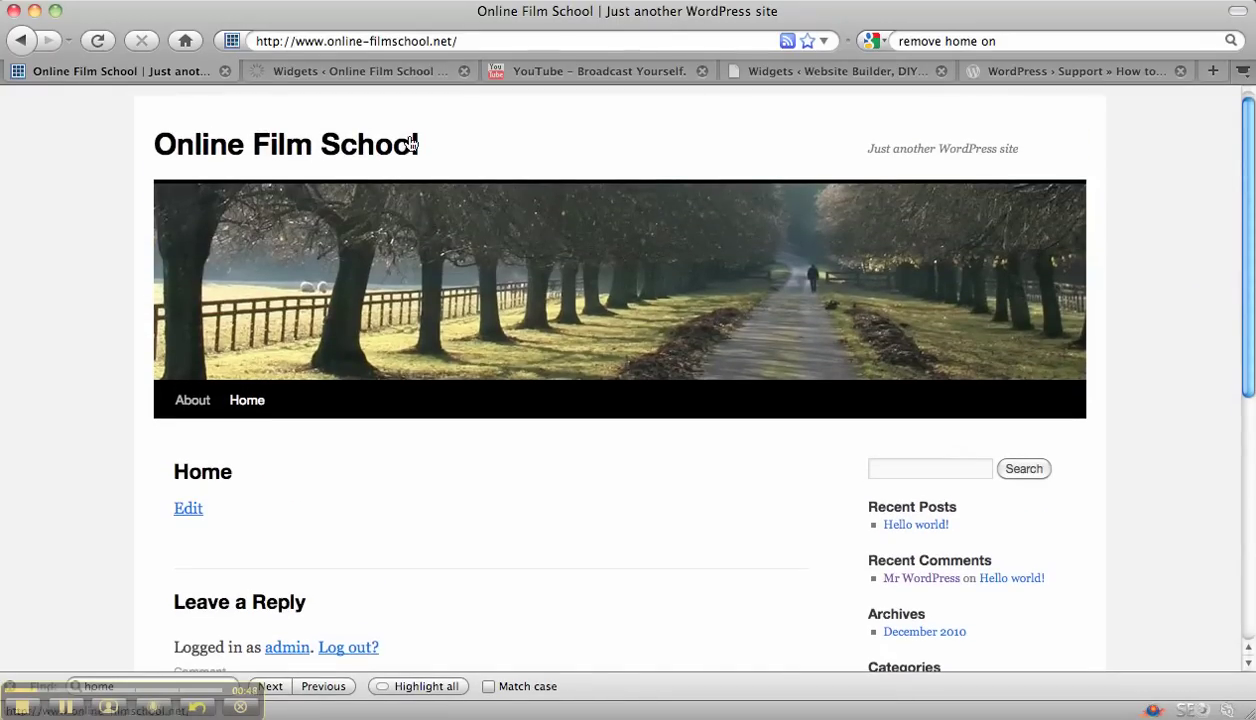
pyautogui.click(352, 74)
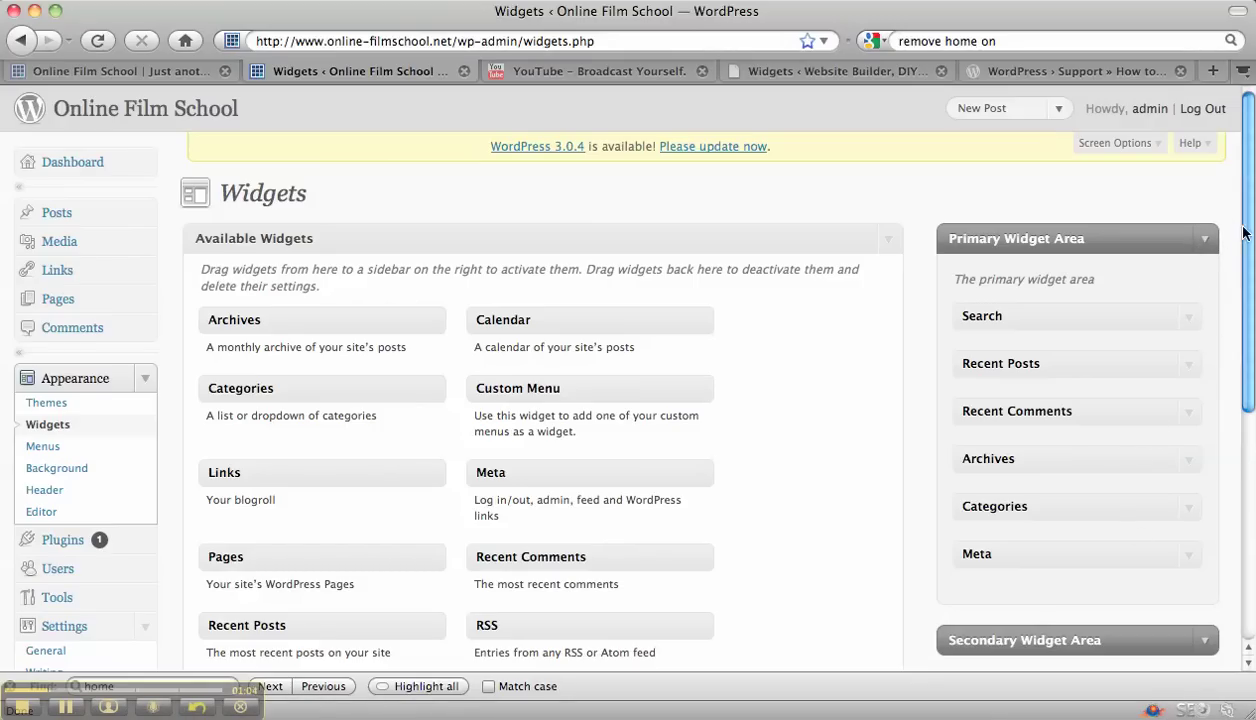
# Move the Recent Comments and Meta widgets from the Primary Widget Area into Inactive Widgets
pyautogui.moveTo(1245, 233); pyautogui.dragTo(1252, 337)
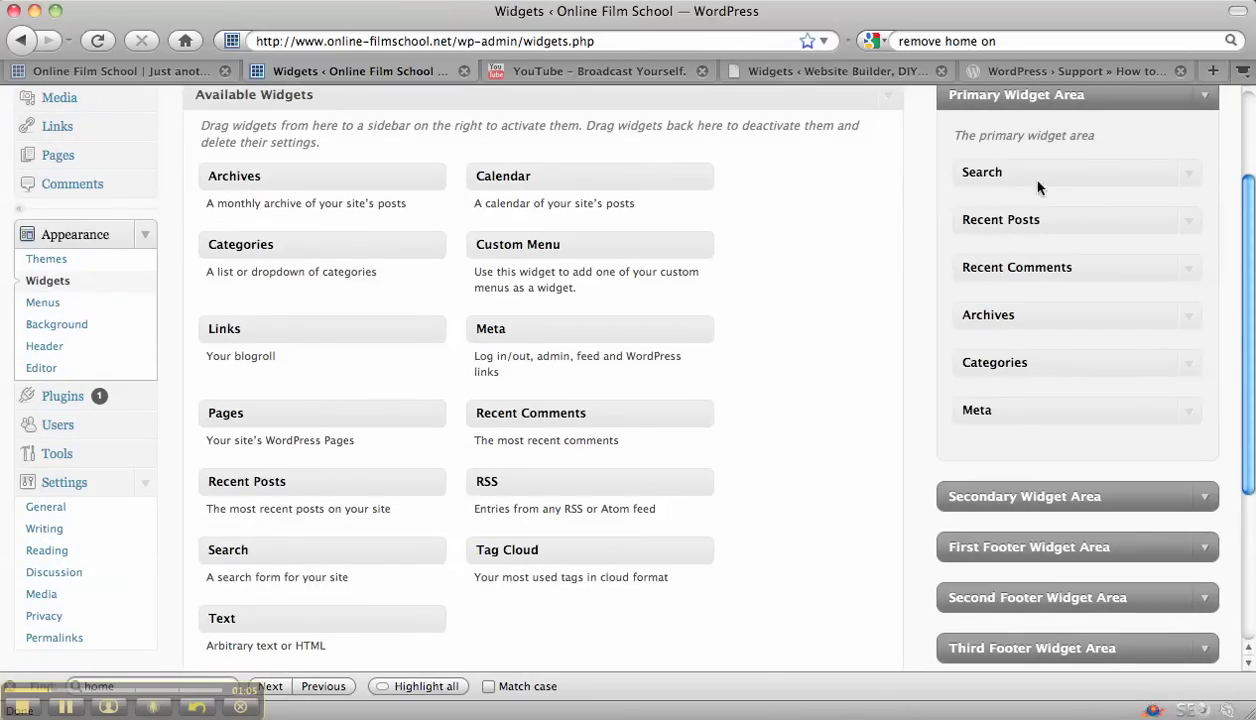
pyautogui.scroll(-1, 1007, 226)
pyautogui.moveTo(1007, 226); pyautogui.dragTo(566, 636)
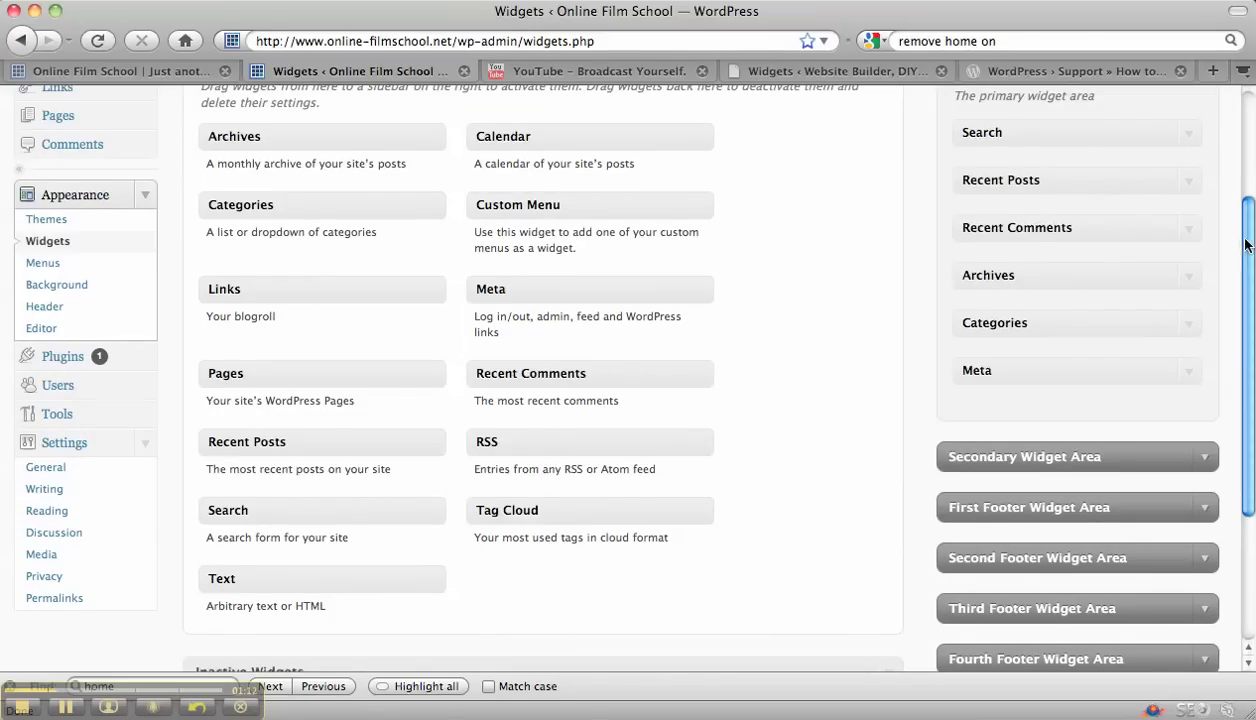
pyautogui.scroll(-3, 1226, 243)
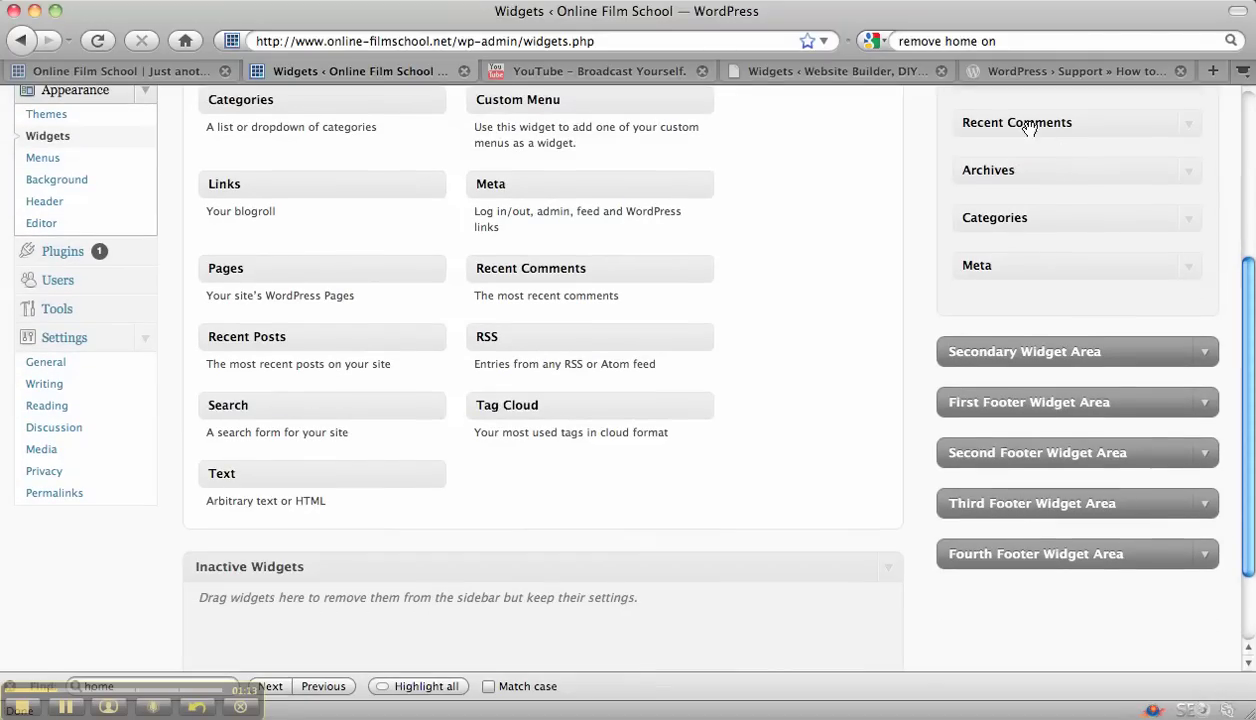
pyautogui.moveTo(1032, 124); pyautogui.dragTo(280, 522)
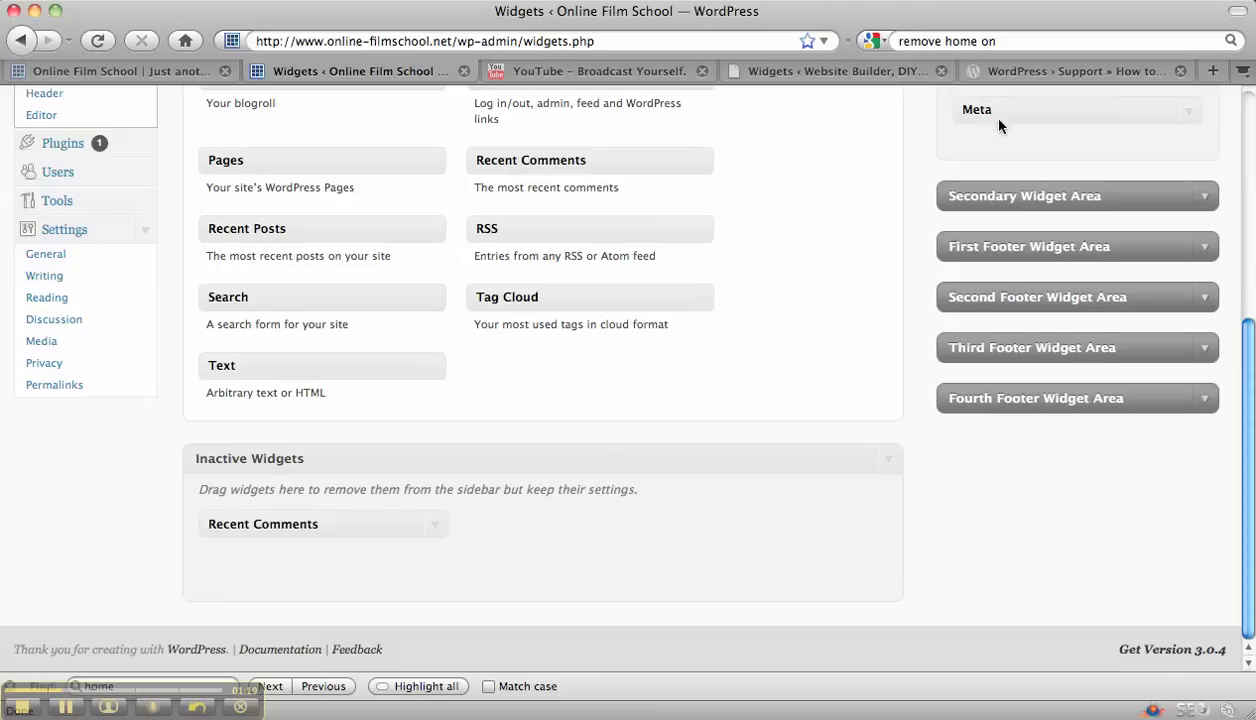
pyautogui.scroll(1, 1008, 122)
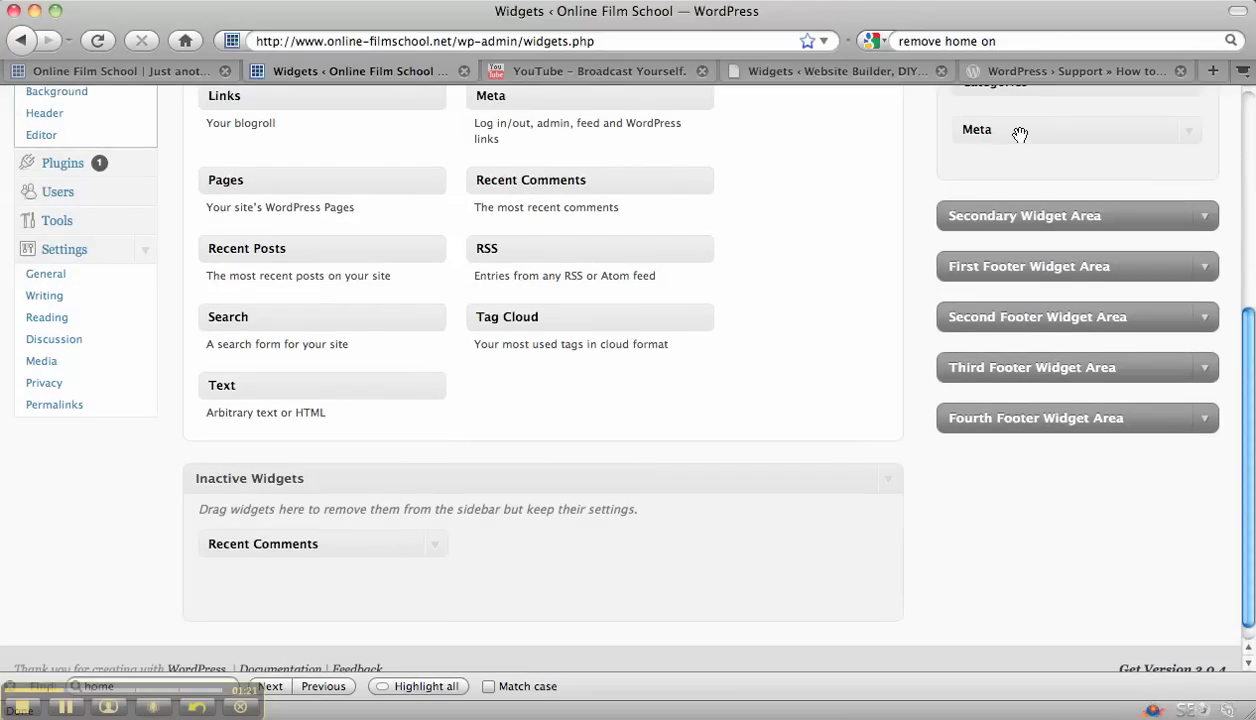
pyautogui.moveTo(1020, 134); pyautogui.dragTo(545, 550)
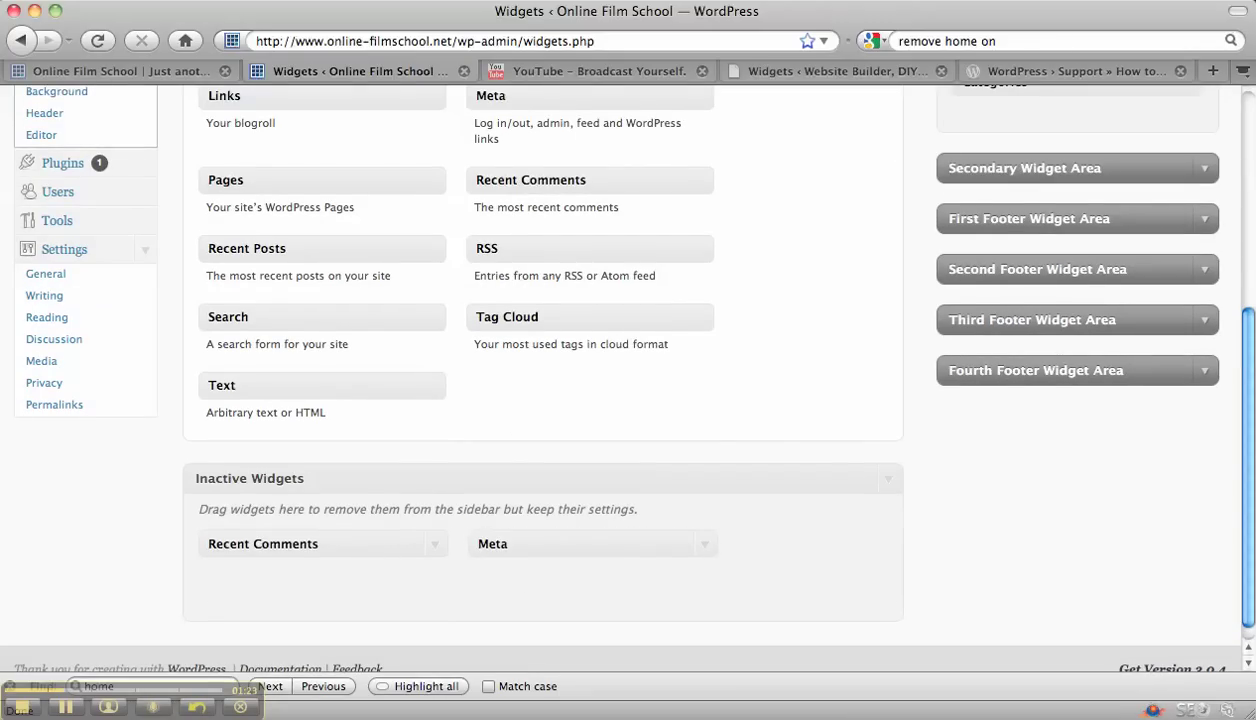
pyautogui.scroll(5, 1139, 331)
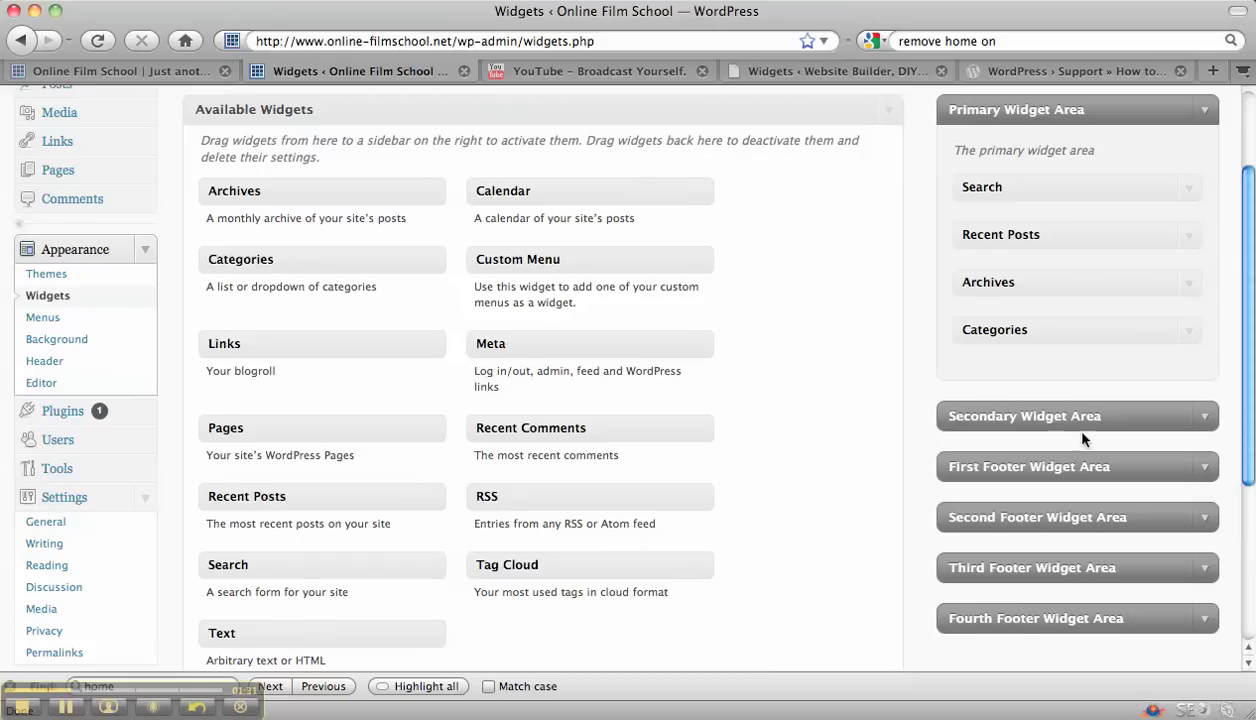
# Drag the RSS widget from Available Widgets into the Primary Widget Area beneath Categories
pyautogui.moveTo(1247, 365); pyautogui.dragTo(1247, 398)
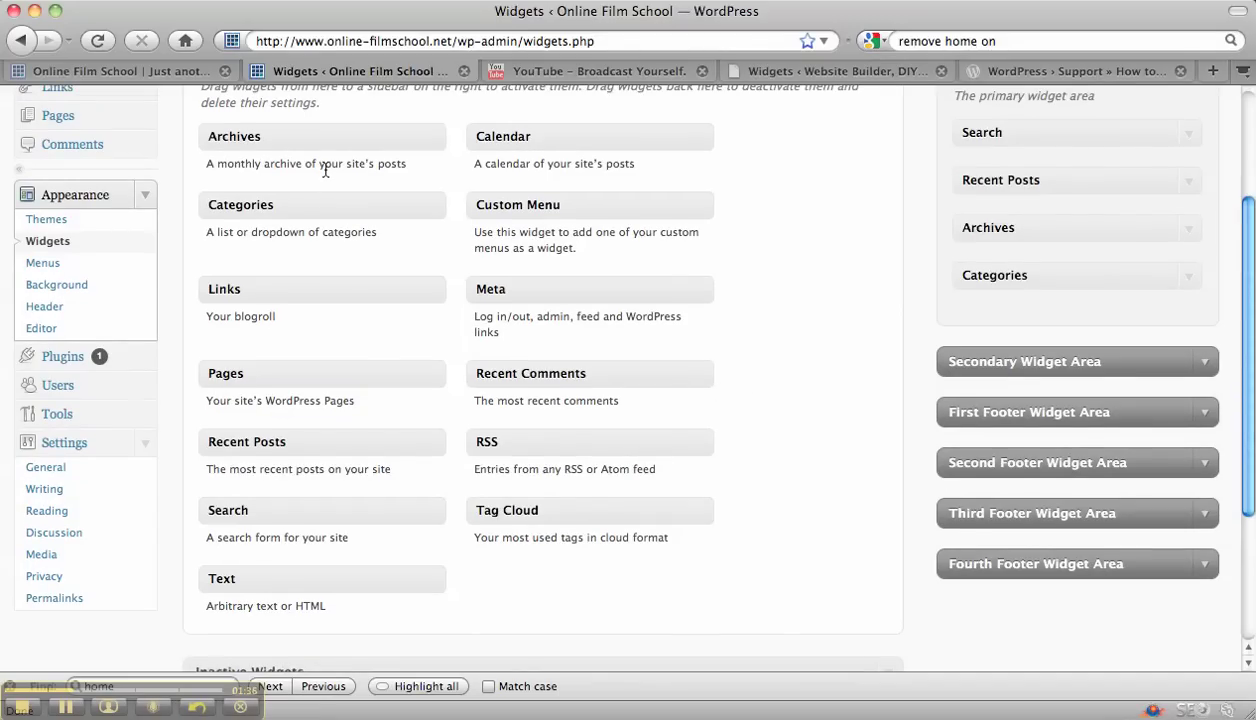
pyautogui.moveTo(494, 437); pyautogui.dragTo(984, 315)
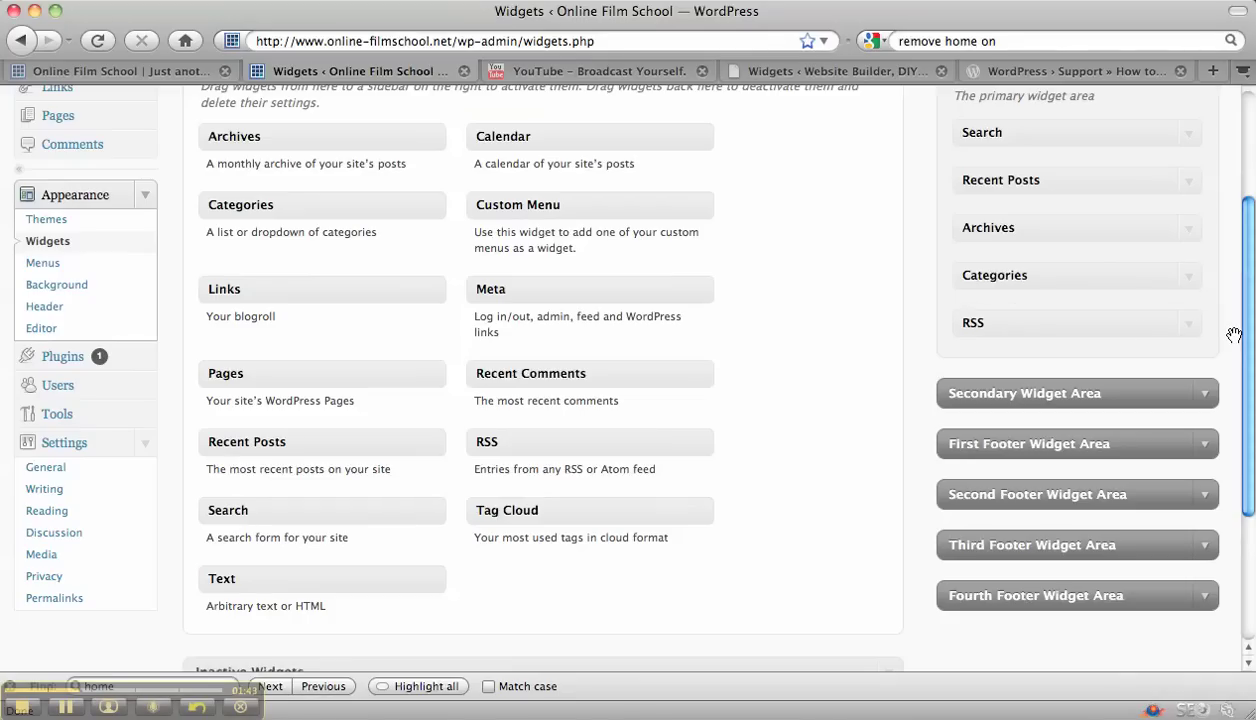
pyautogui.scroll(2, 1247, 335)
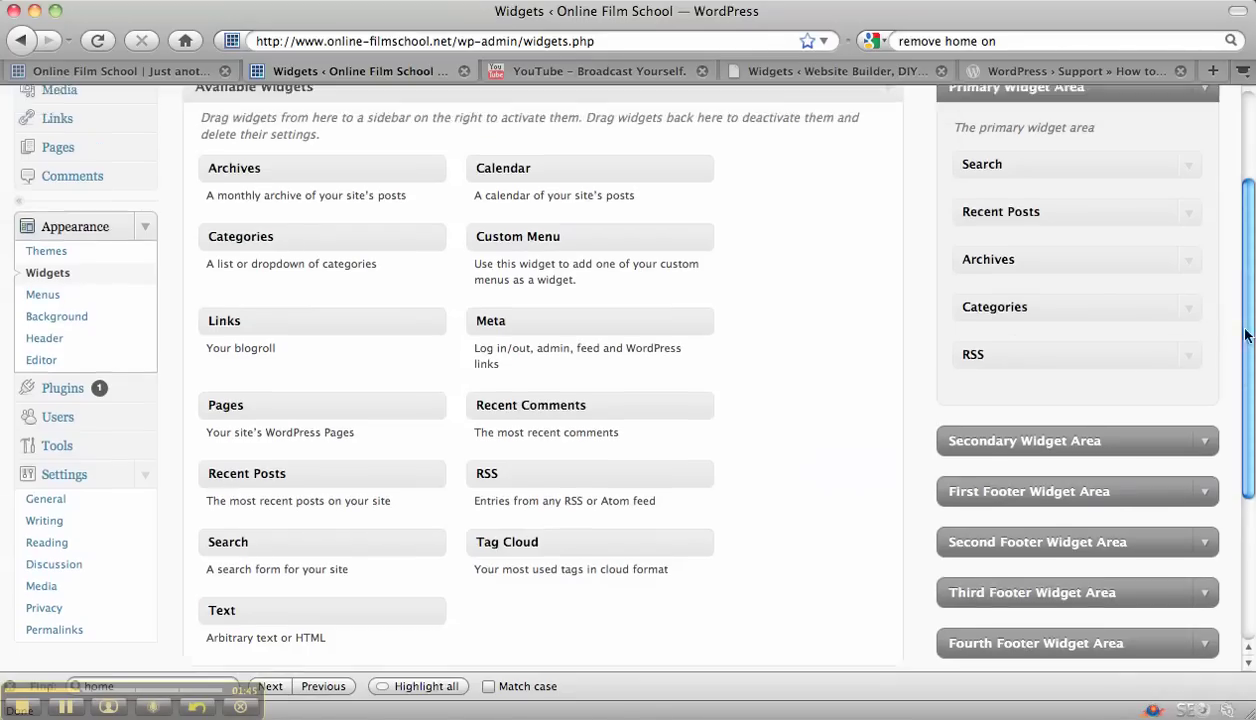
pyautogui.moveTo(1247, 335); pyautogui.dragTo(1240, 303)
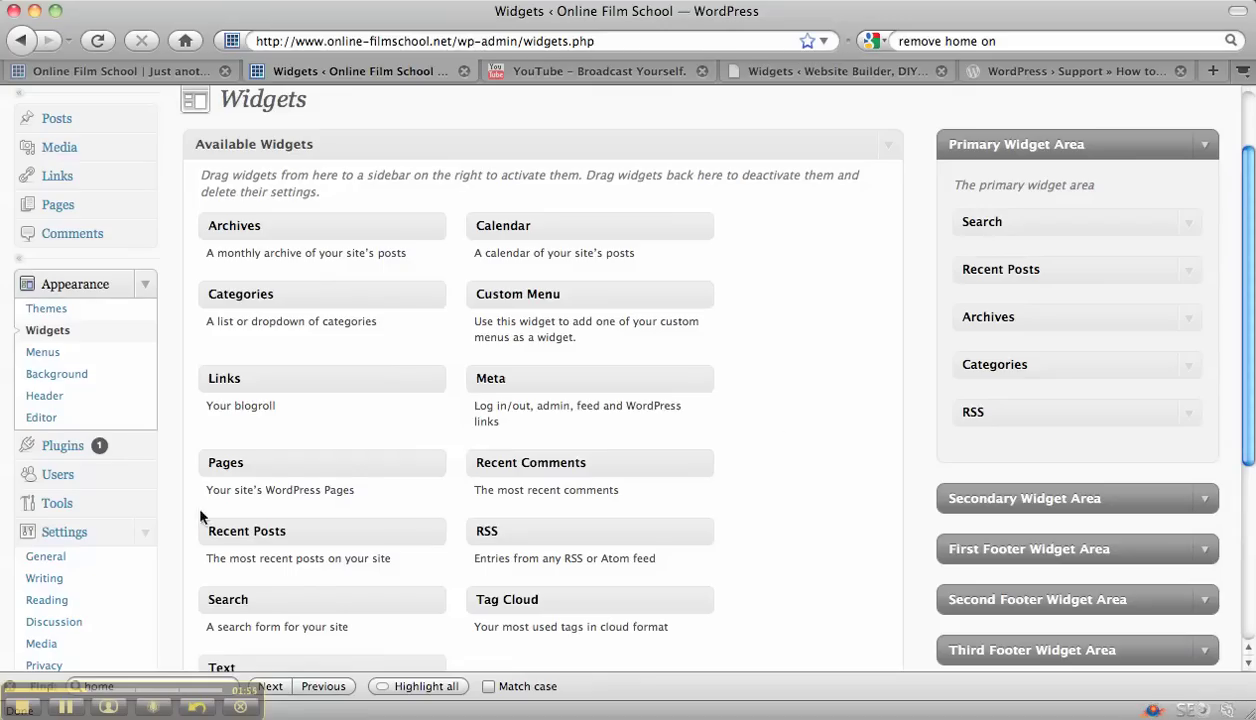
pyautogui.click(65, 707)
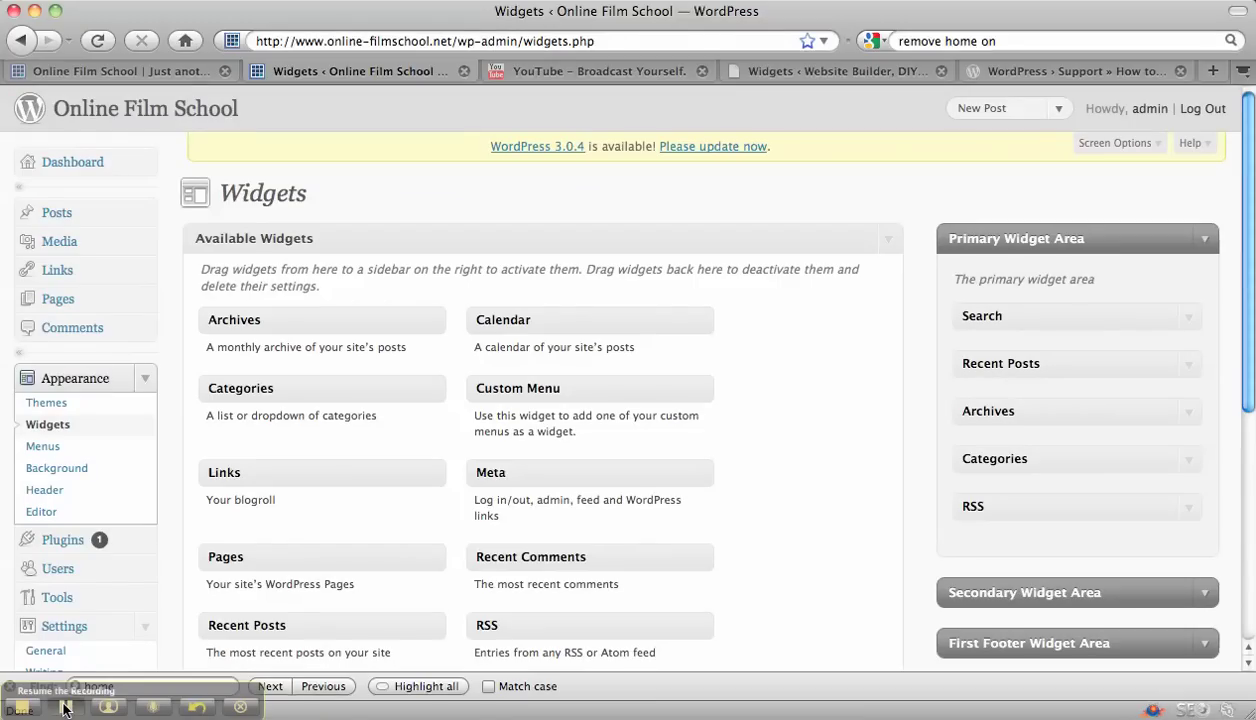
# Open Appearance > Menus and place the cursor in the Menu Name field
pyautogui.click(65, 707)
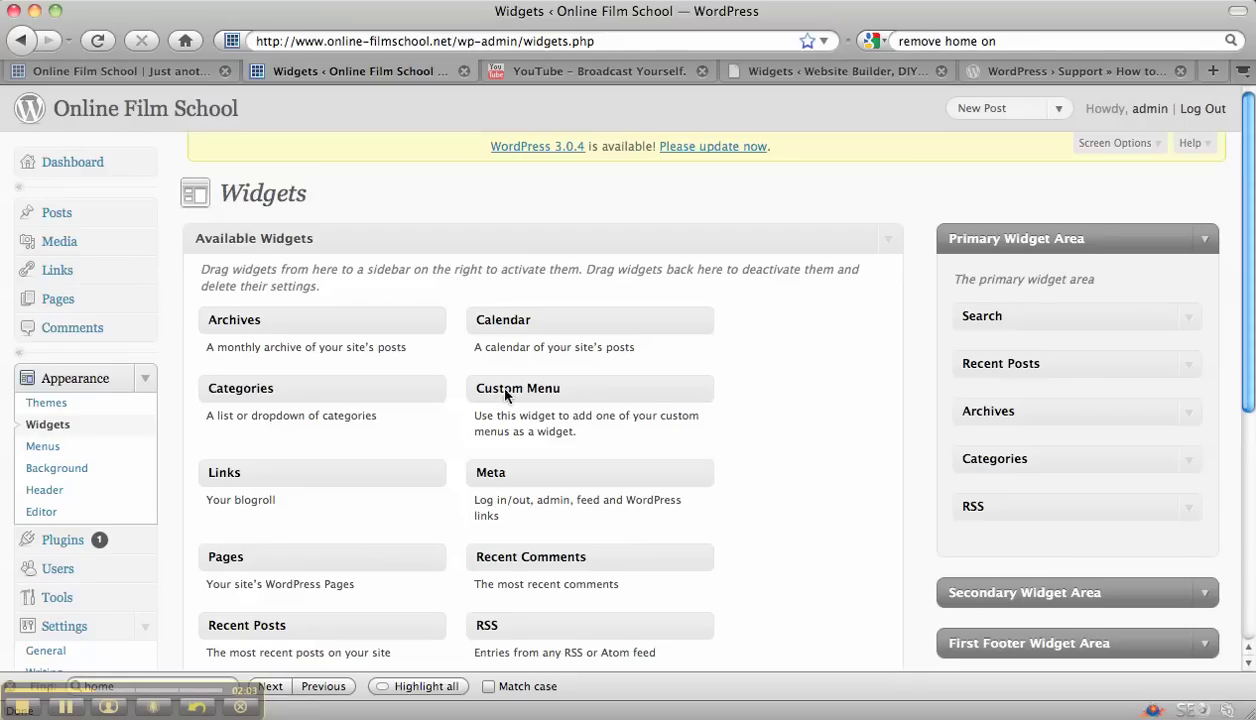
pyautogui.click(43, 449)
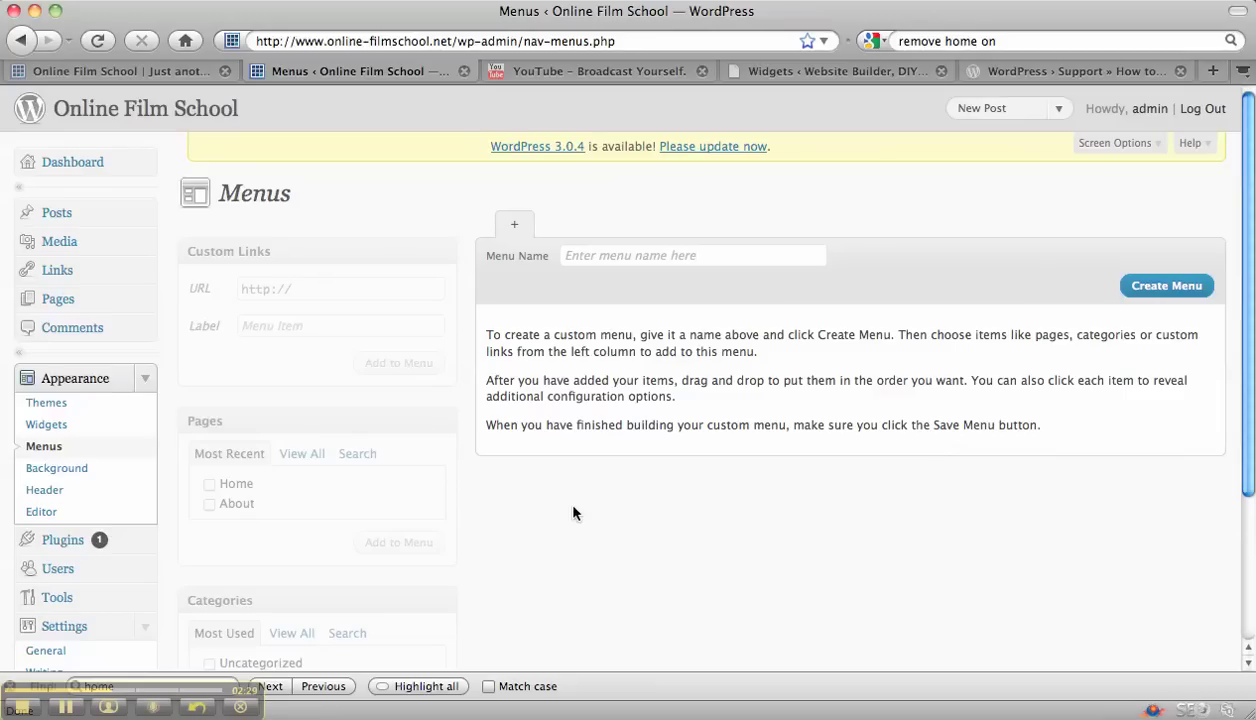
pyautogui.click(603, 257)
# Create a new custom menu named 'fred'
pyautogui.click(1163, 287)
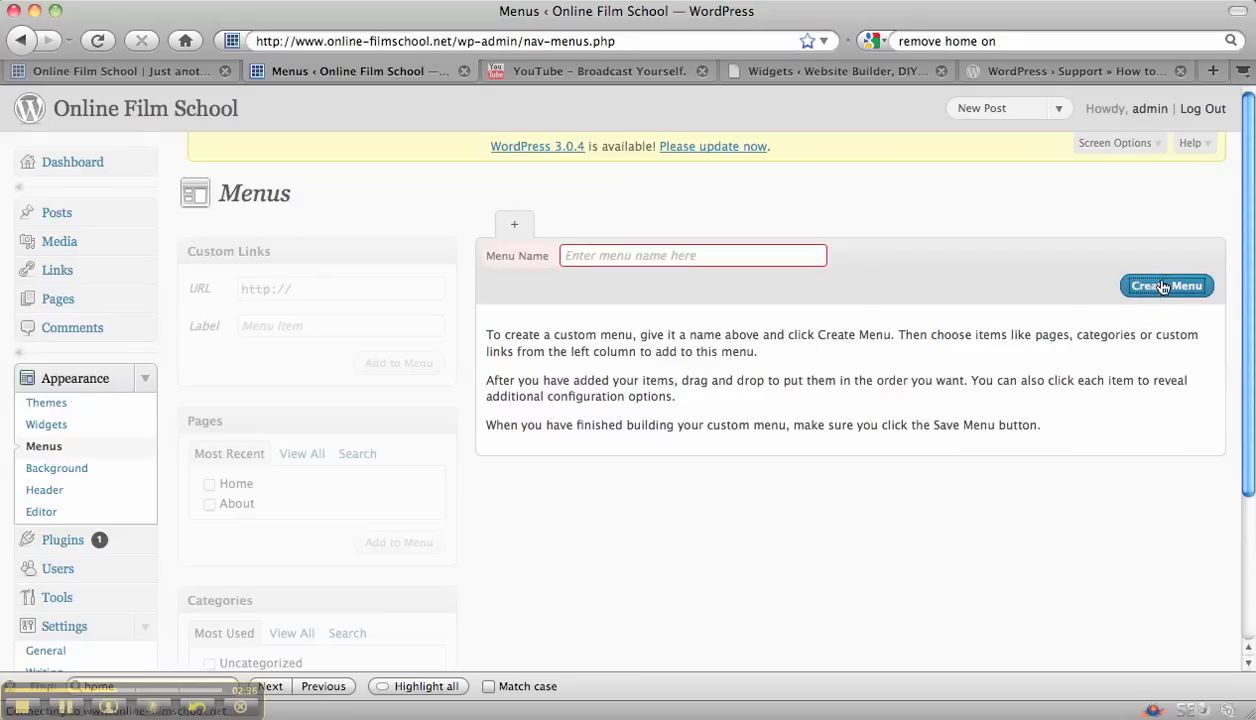
pyautogui.click(676, 252)
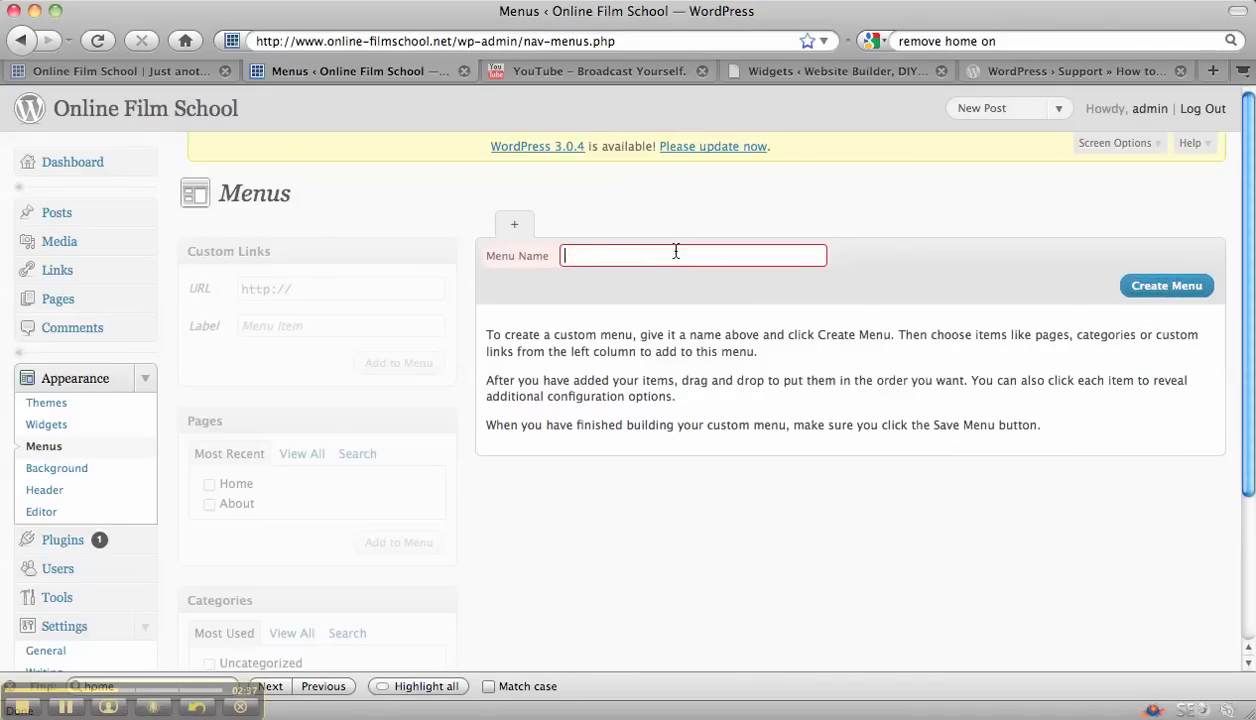
pyautogui.write('fred')
pyautogui.click(1166, 288)
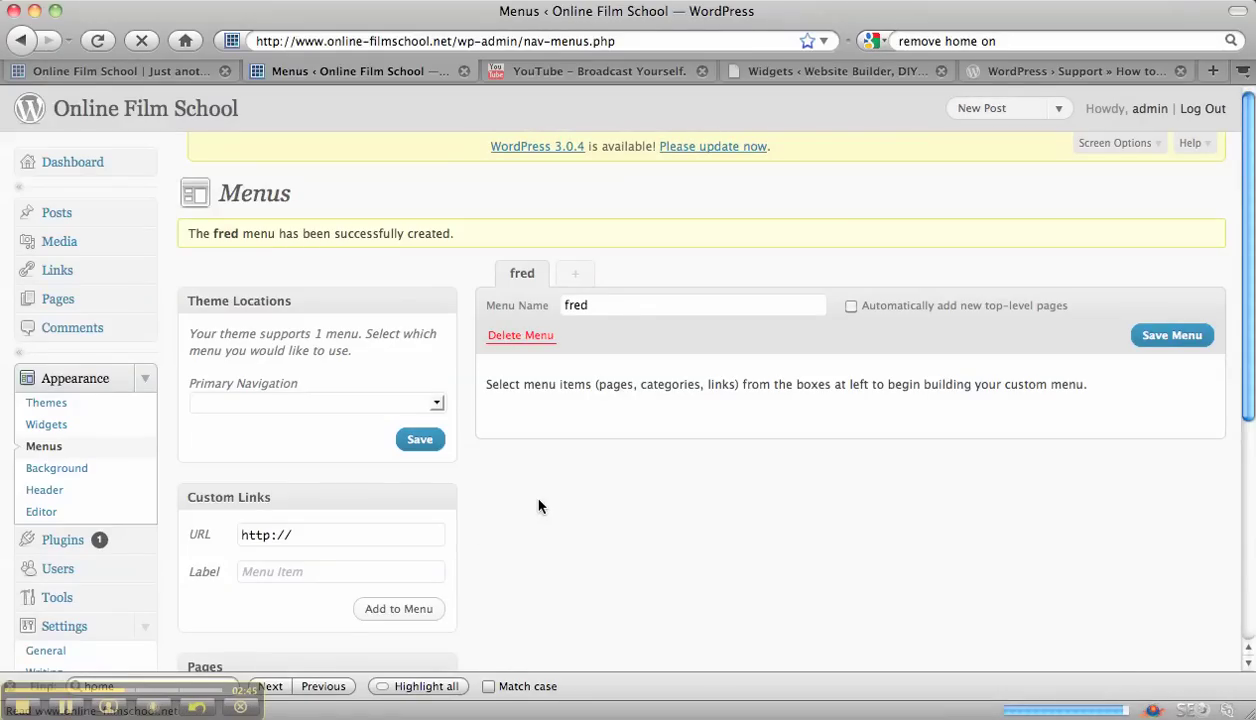
# Add the Home page to the fred menu, stay on the page, and save the menu
pyautogui.scroll(-6, 538, 504)
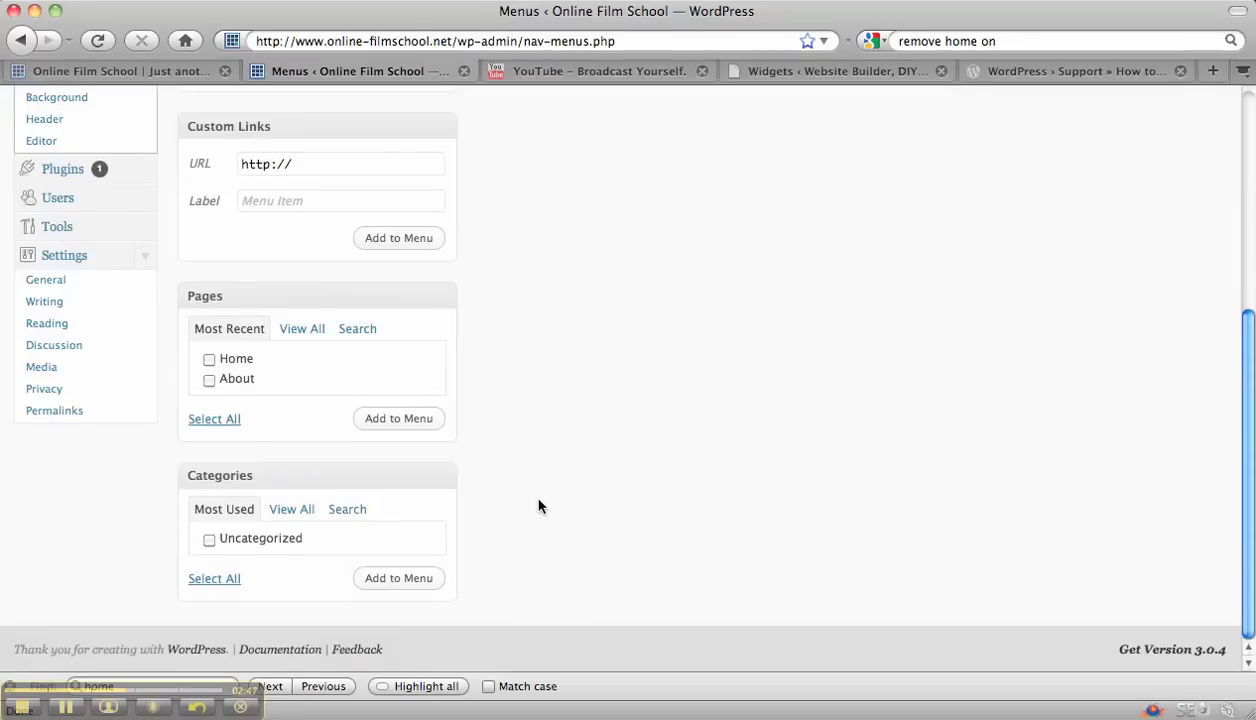
pyautogui.scroll(1, 263, 435)
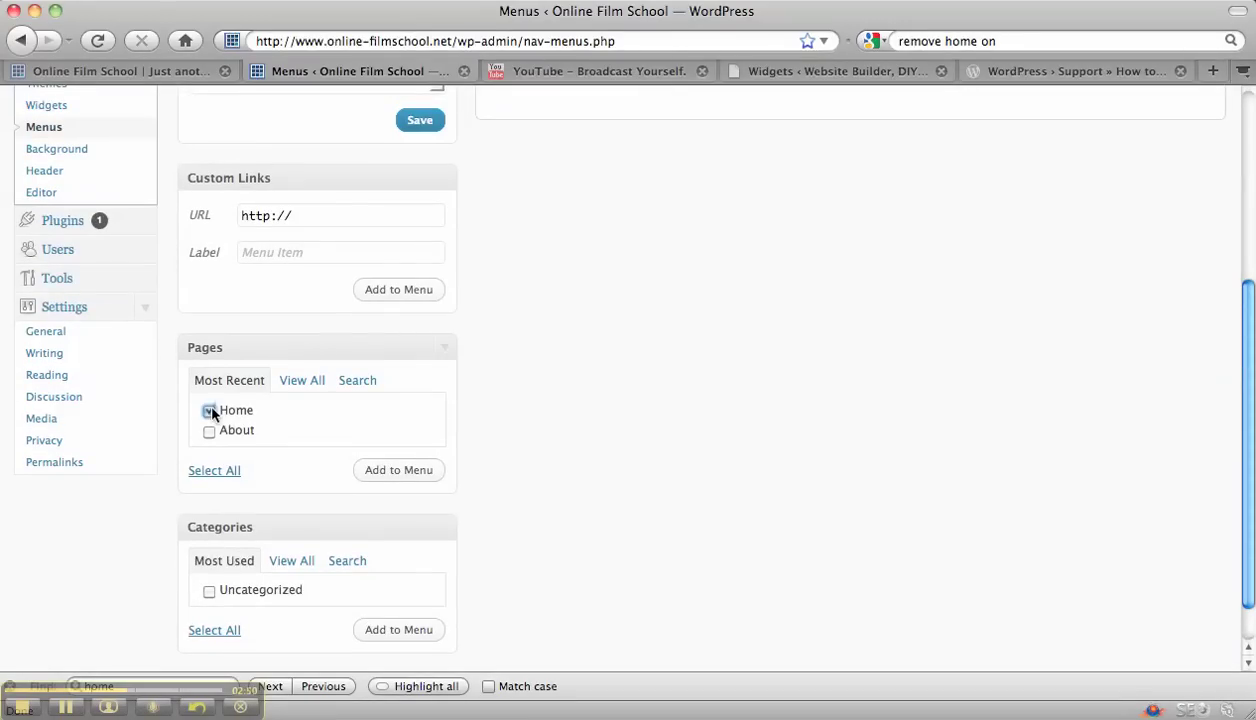
pyautogui.click(398, 472)
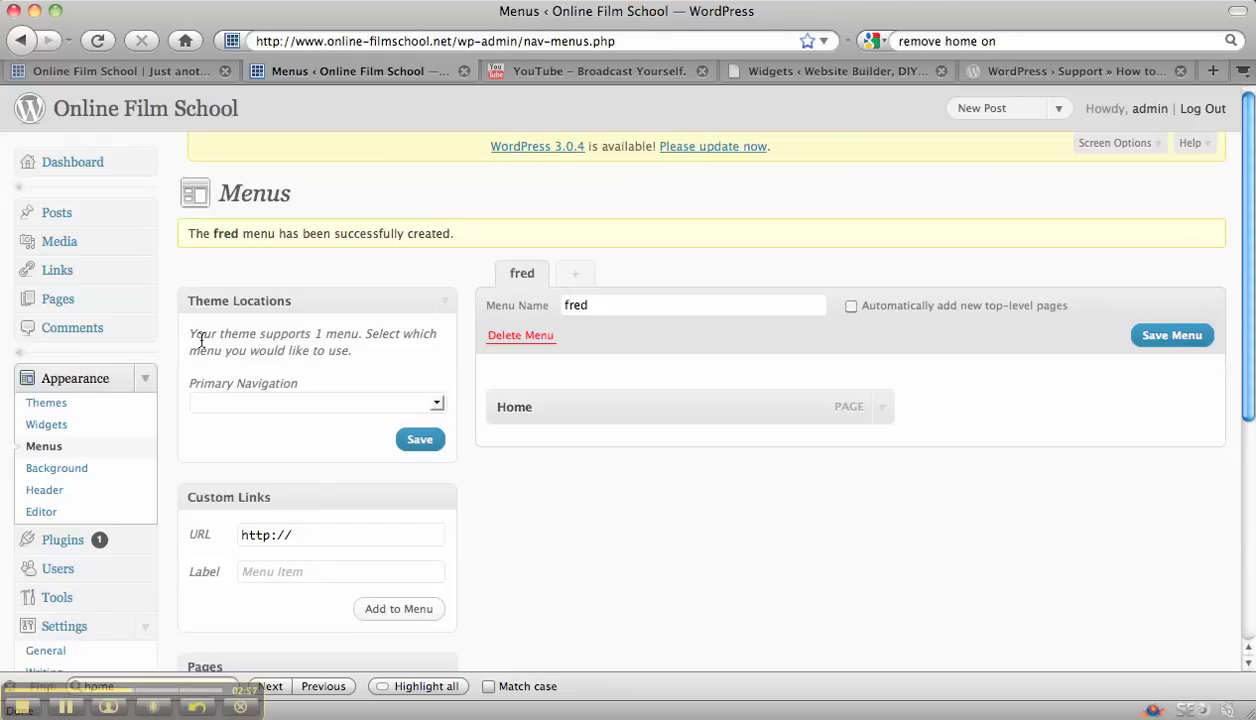
pyautogui.click(55, 427)
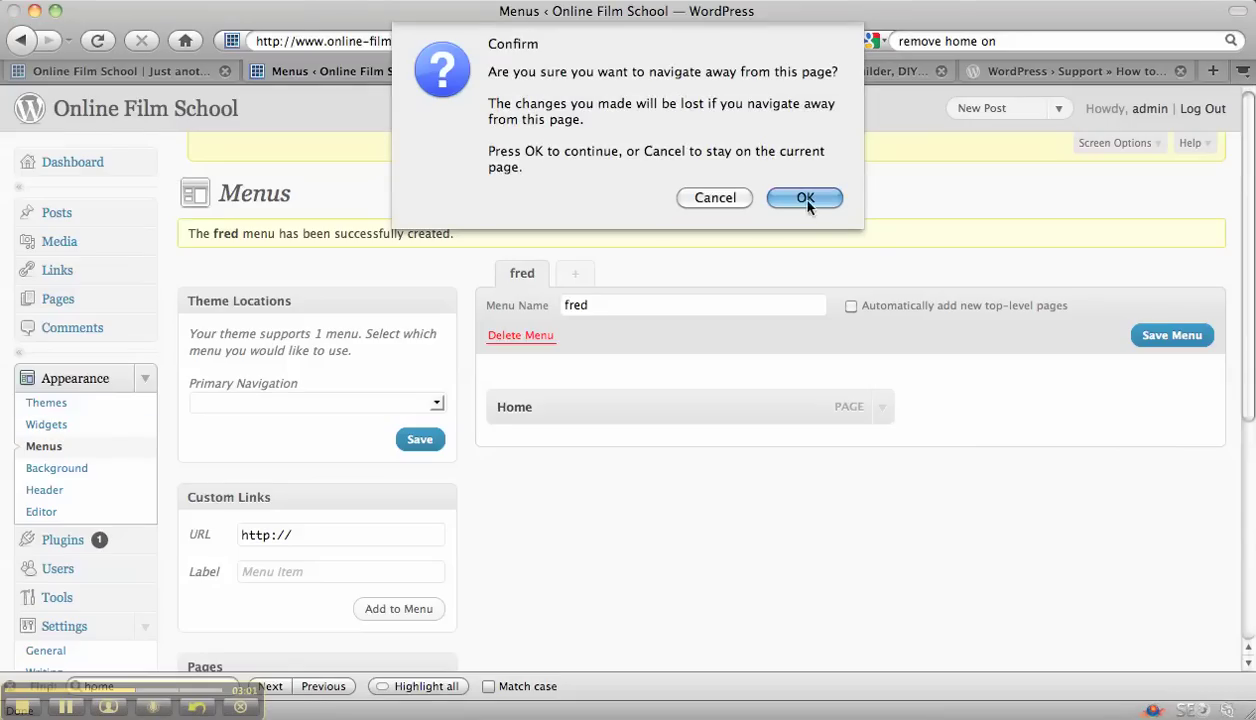
pyautogui.click(722, 198)
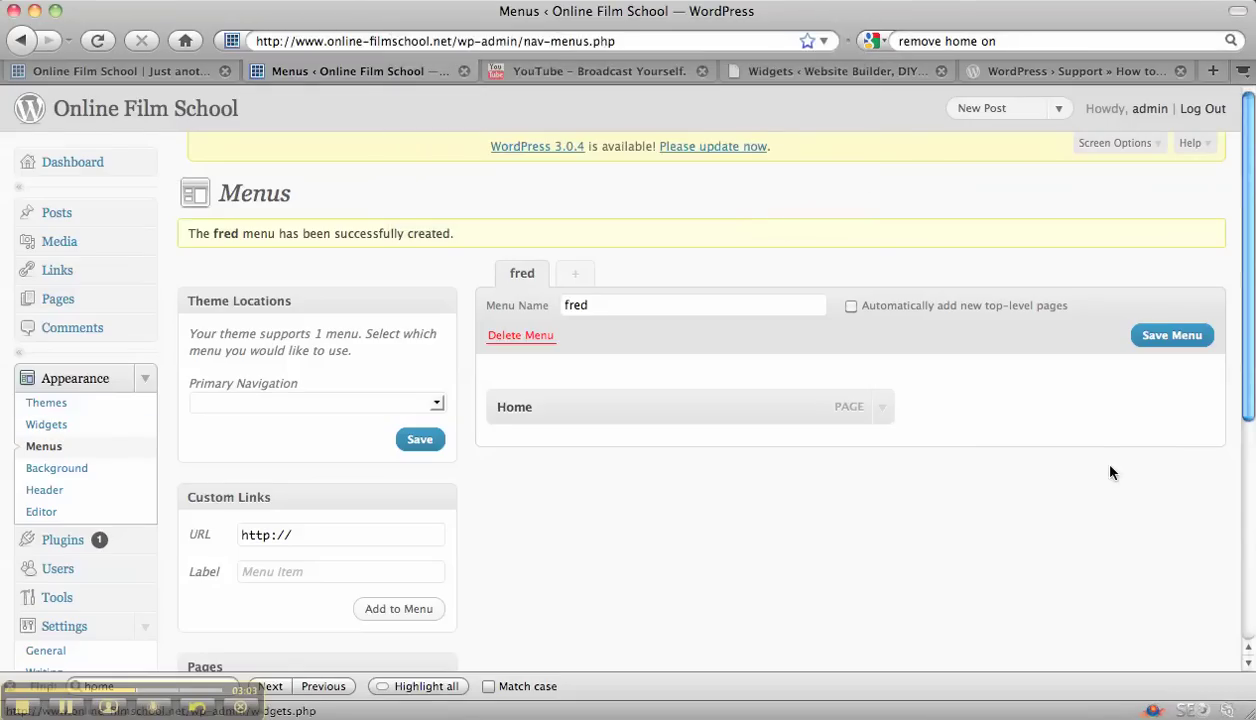
pyautogui.scroll(-4, 1100, 460)
pyautogui.scroll(-3, 1110, 472)
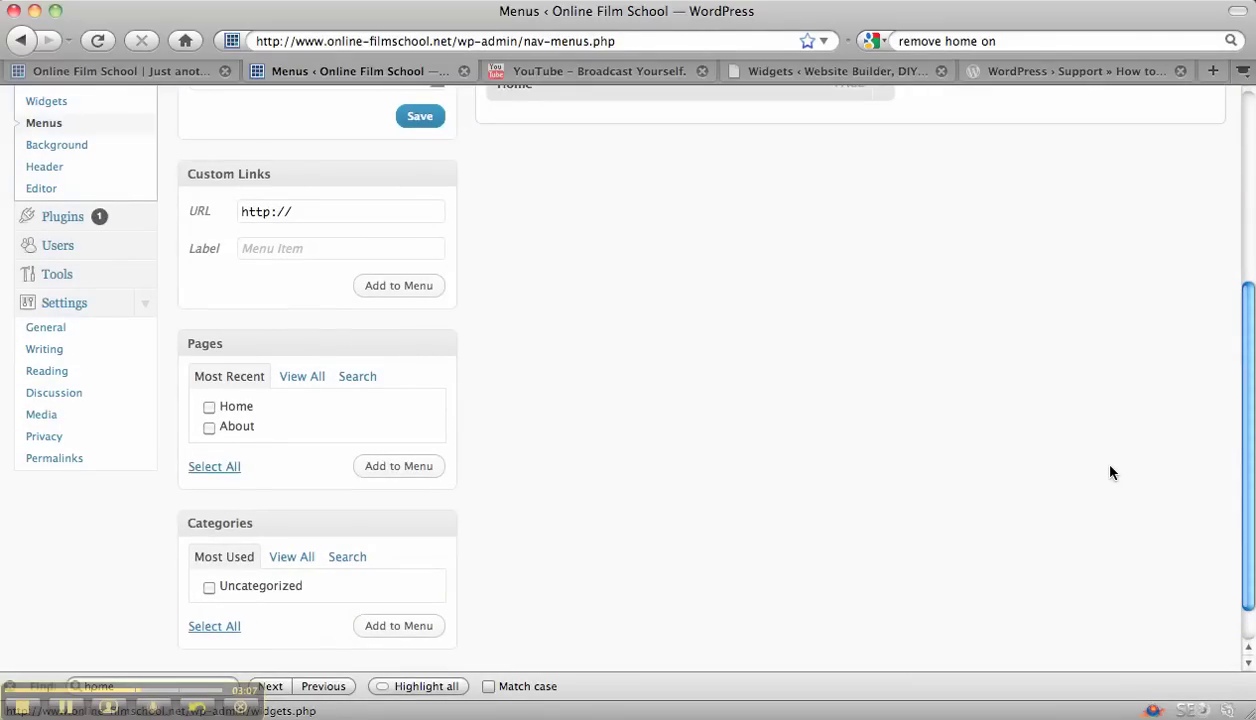
pyautogui.scroll(5, 1228, 433)
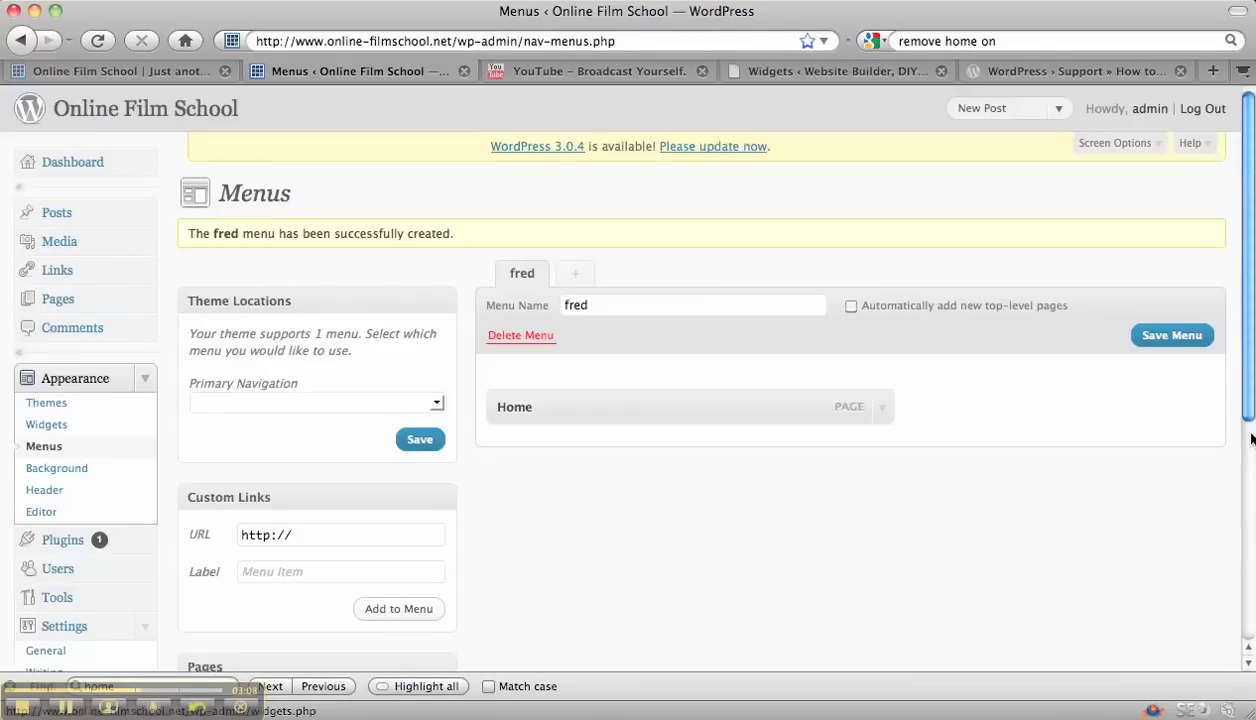
pyautogui.click(1170, 344)
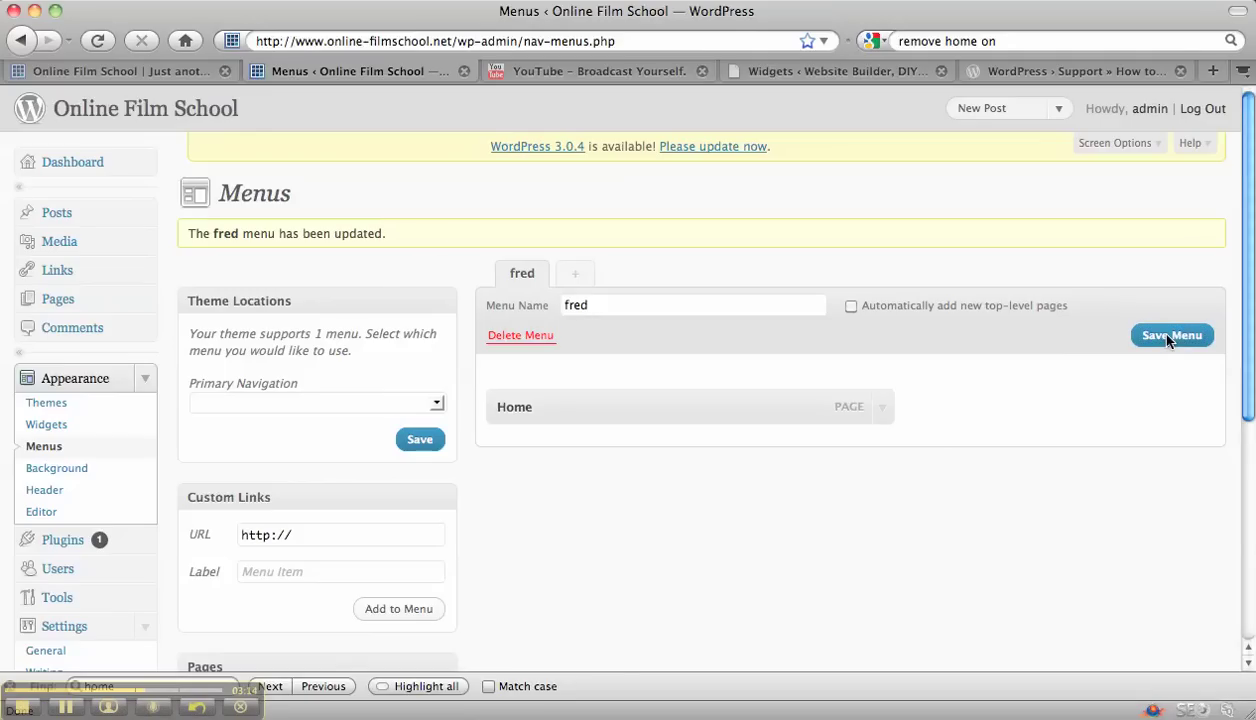
pyautogui.click(62, 426)
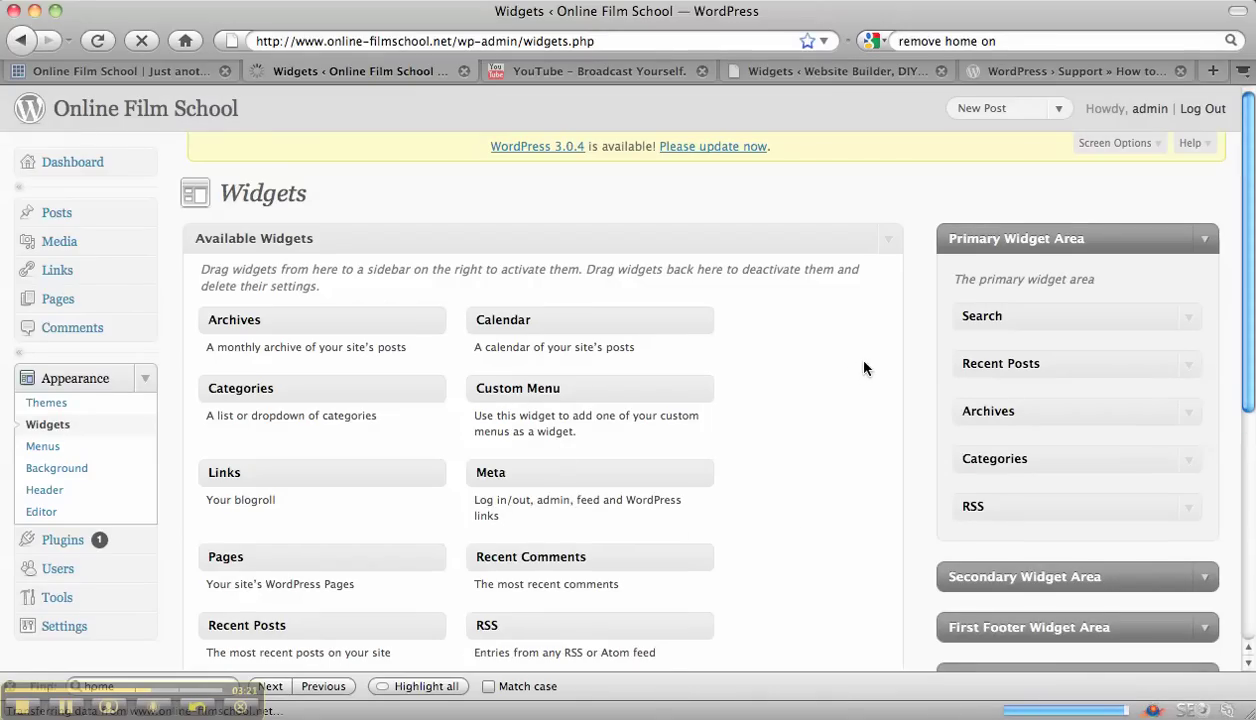
# Add and save a Custom Menu widget for fred, then reload the live site to check it
pyautogui.moveTo(864, 368); pyautogui.dragTo(1015, 316)
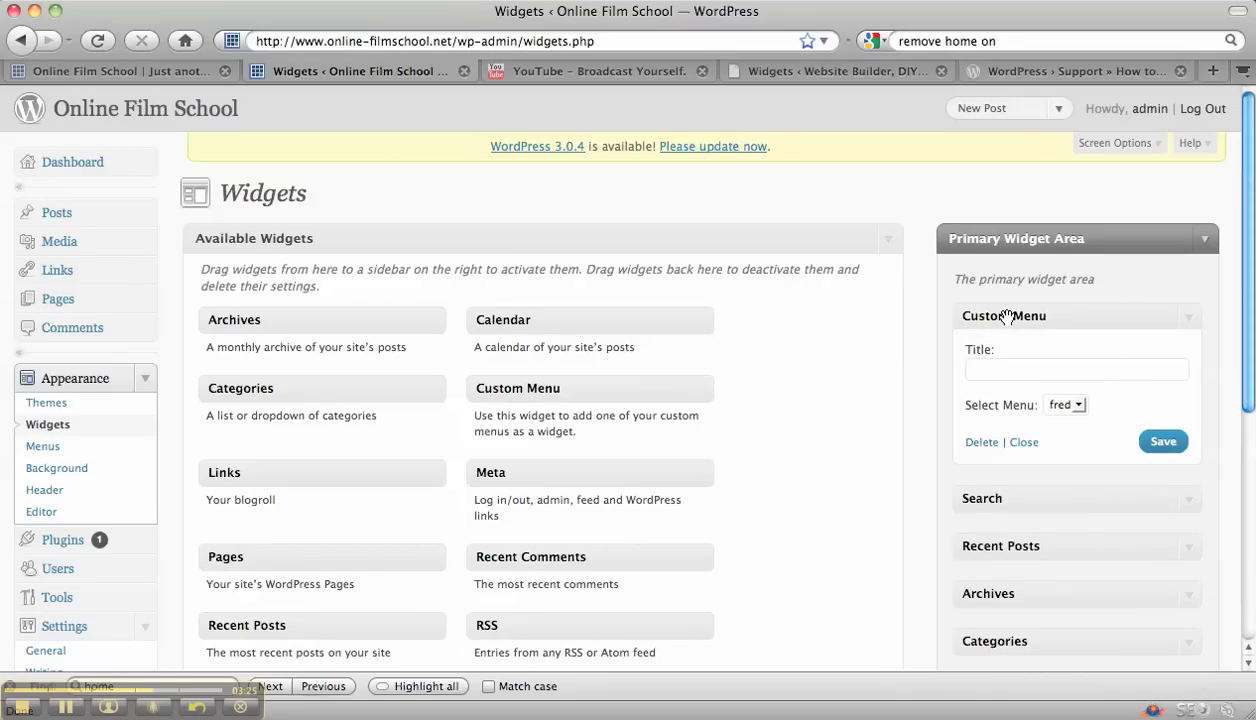
pyautogui.click(1163, 444)
pyautogui.click(156, 69)
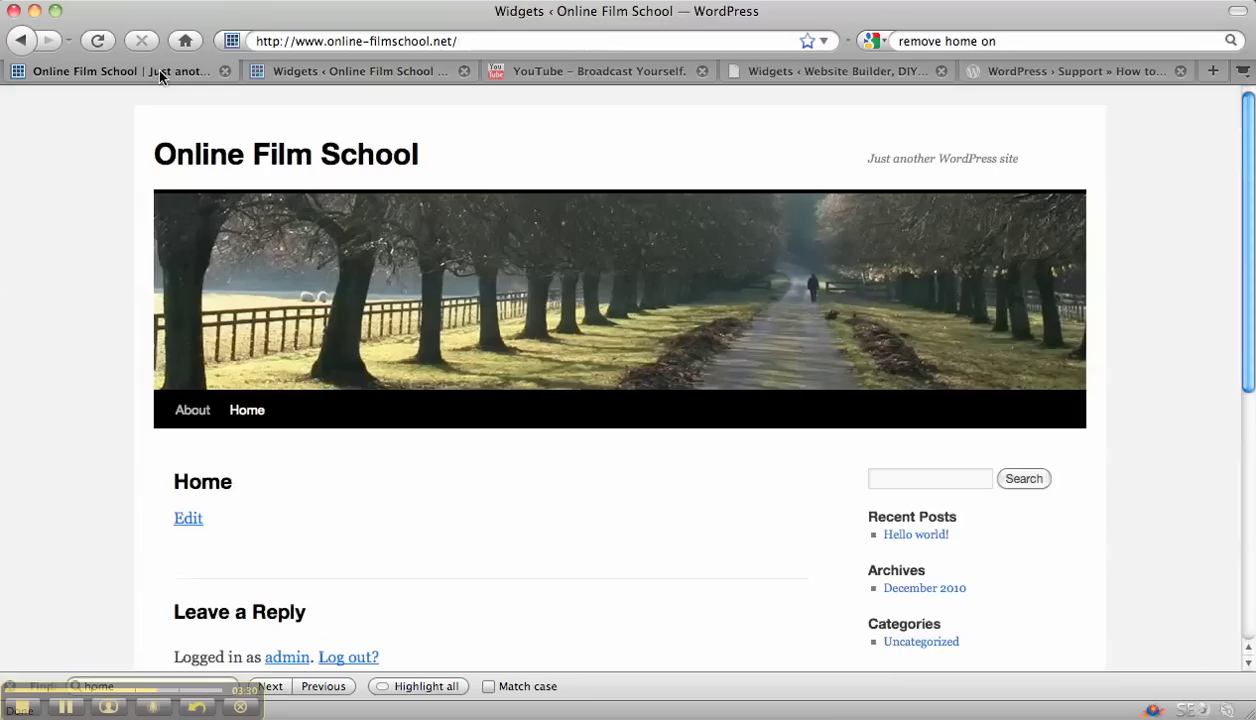
pyautogui.click(98, 41)
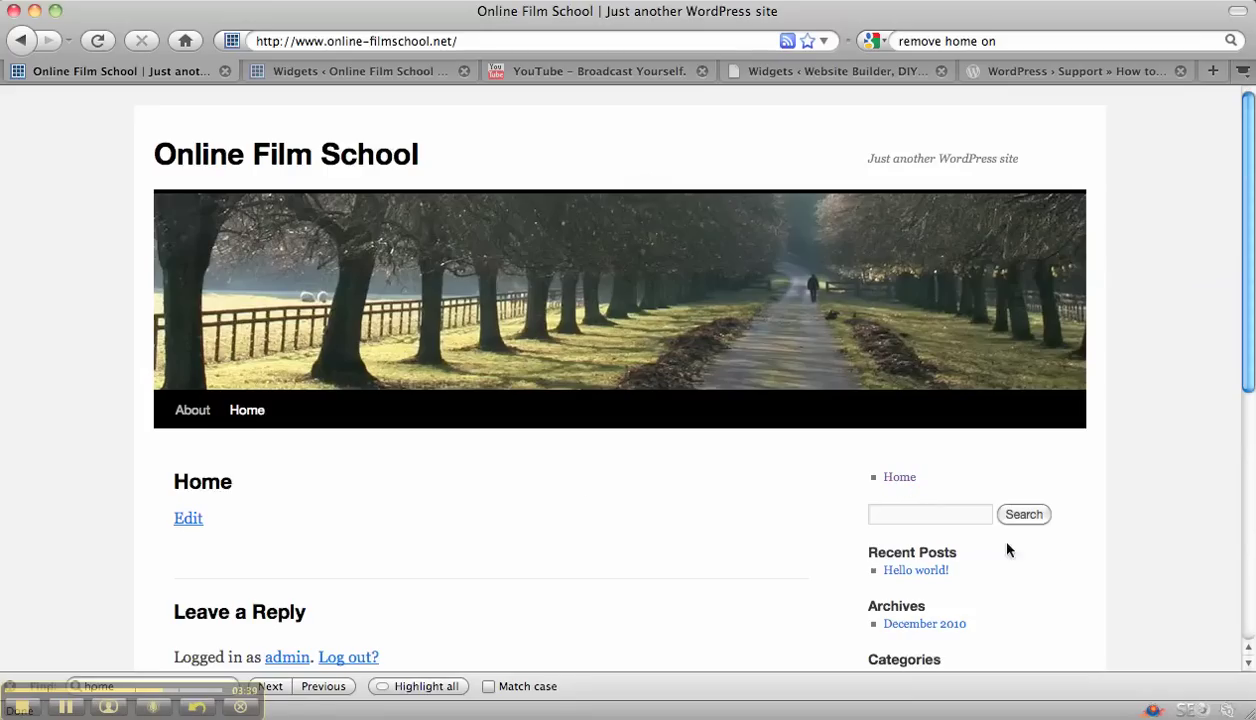
pyautogui.click(20, 45)
pyautogui.click(362, 70)
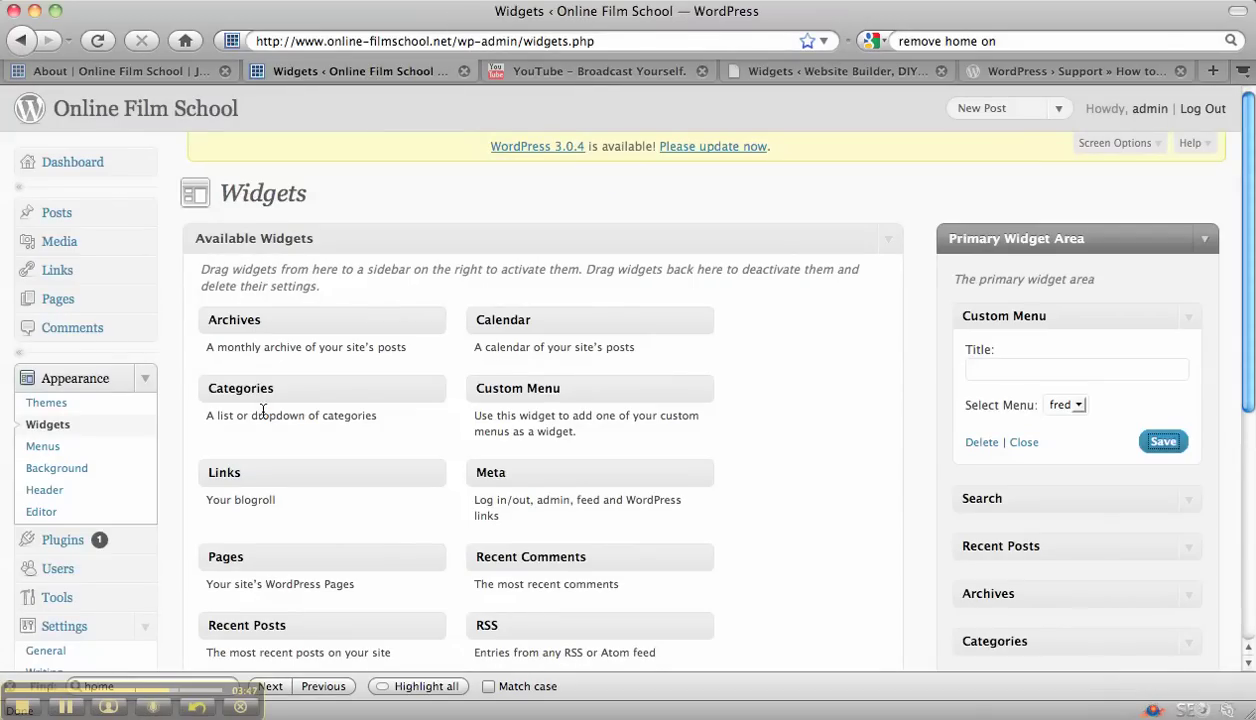
# Open the Background settings, compare with the live About page, and select the Color field
pyautogui.click(67, 470)
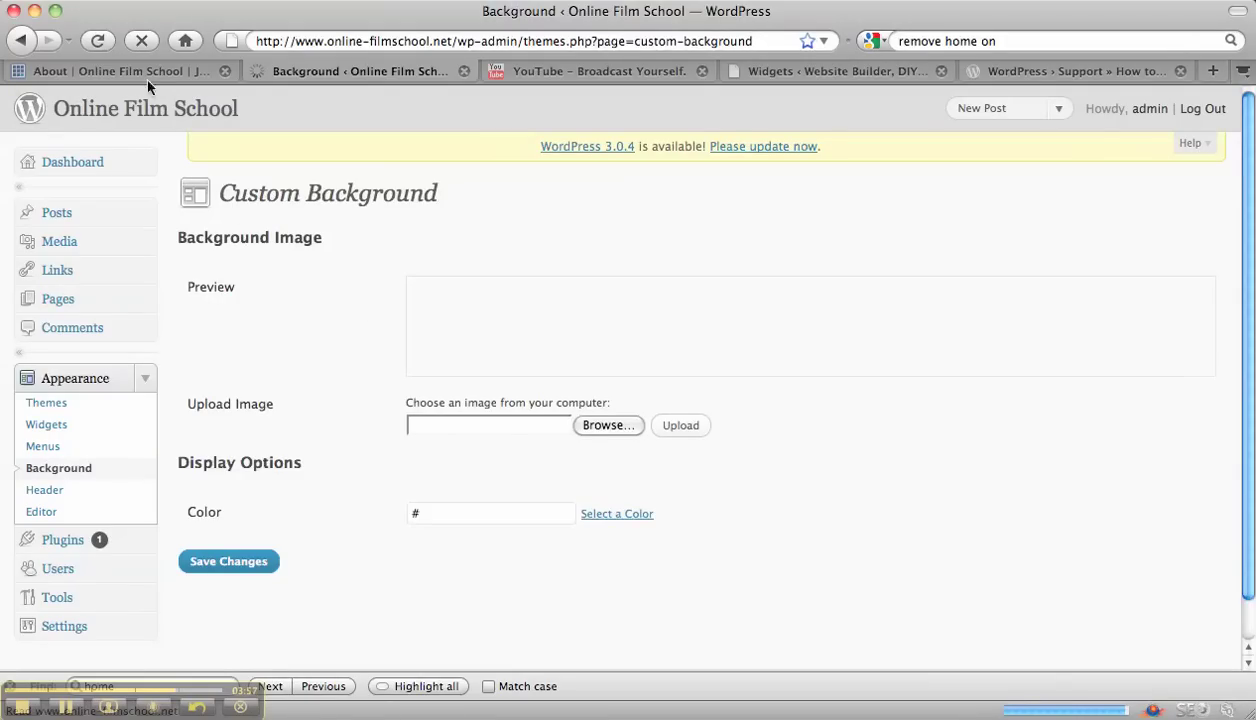
pyautogui.click(112, 71)
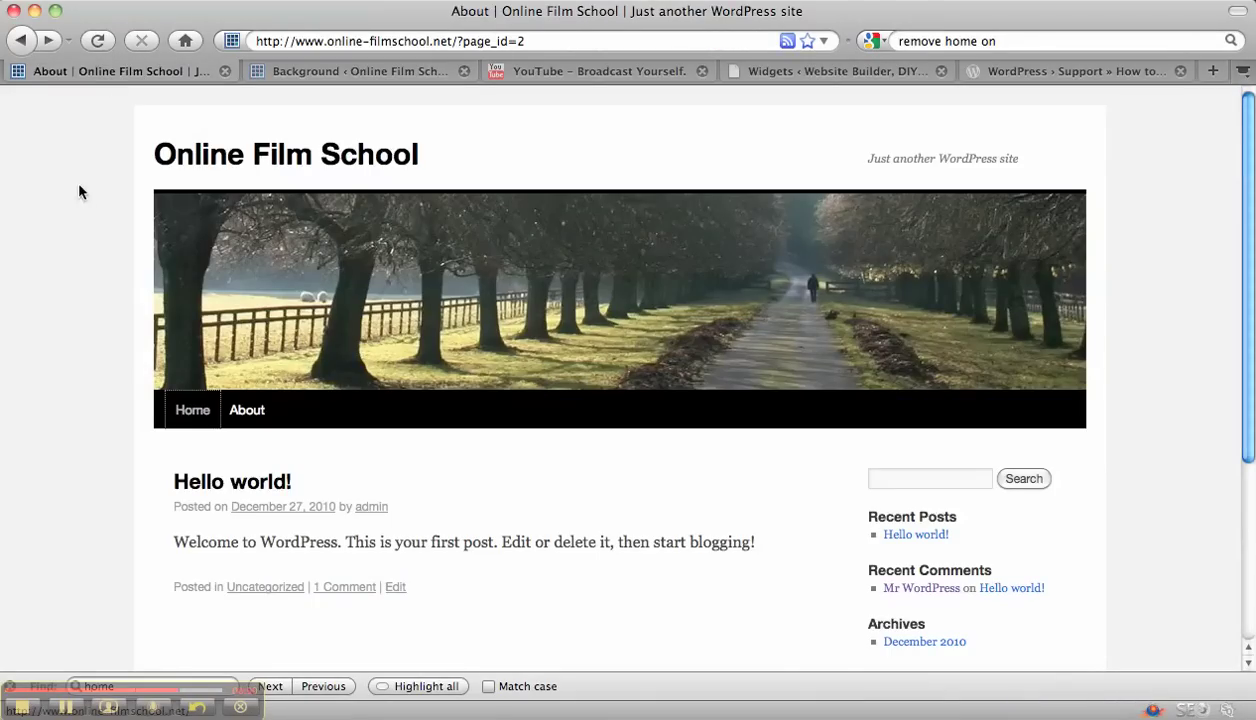
pyautogui.click(339, 72)
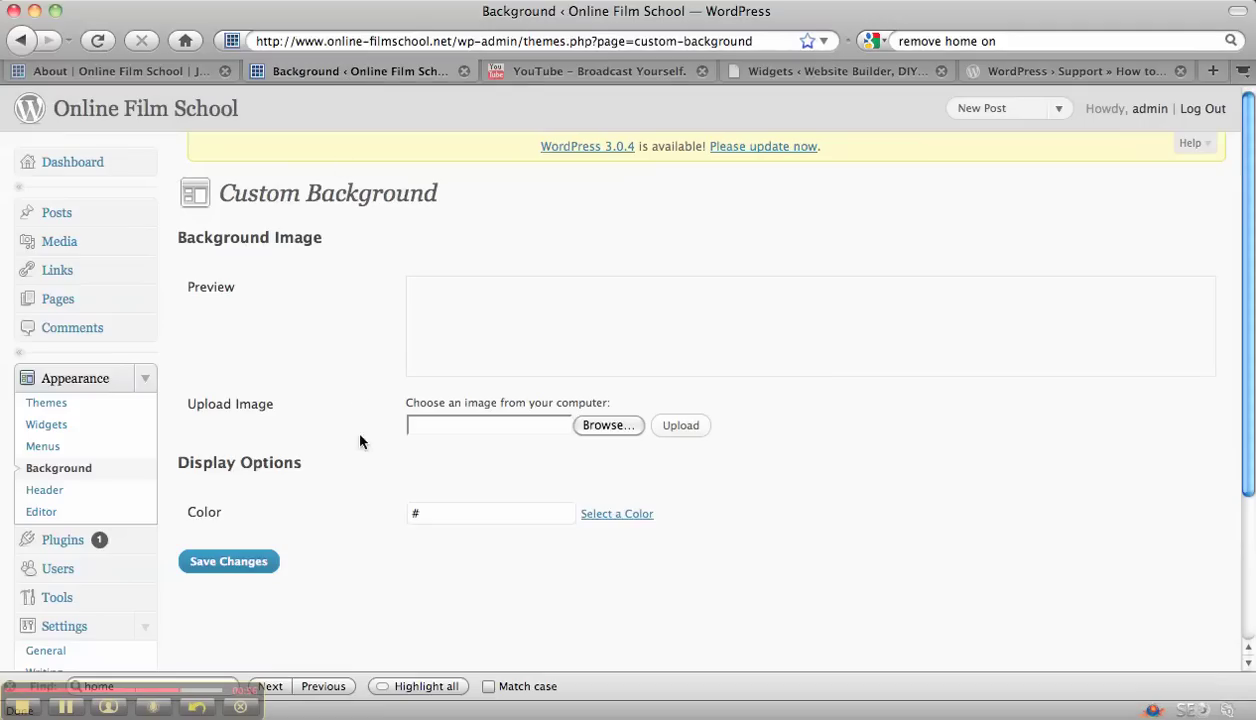
pyautogui.click(426, 518)
# Select the sunset default image on the Header page so it becomes the site header
pyautogui.click(60, 491)
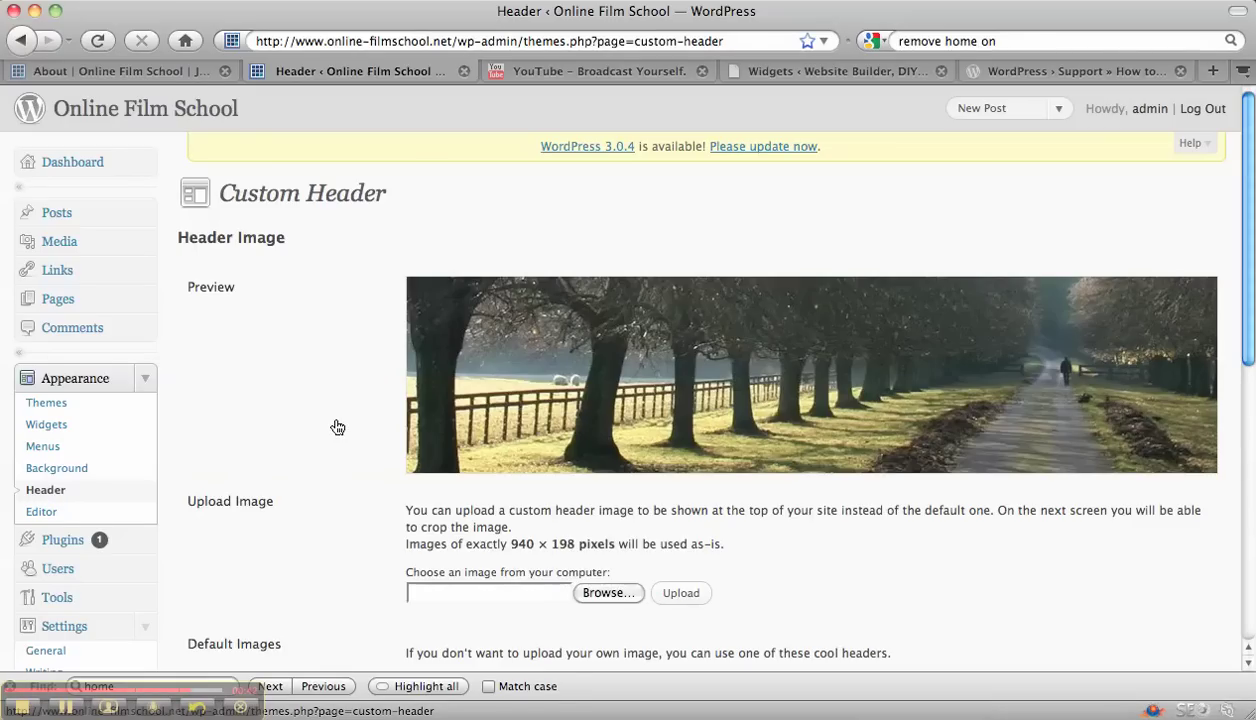
pyautogui.scroll(-2, 337, 427)
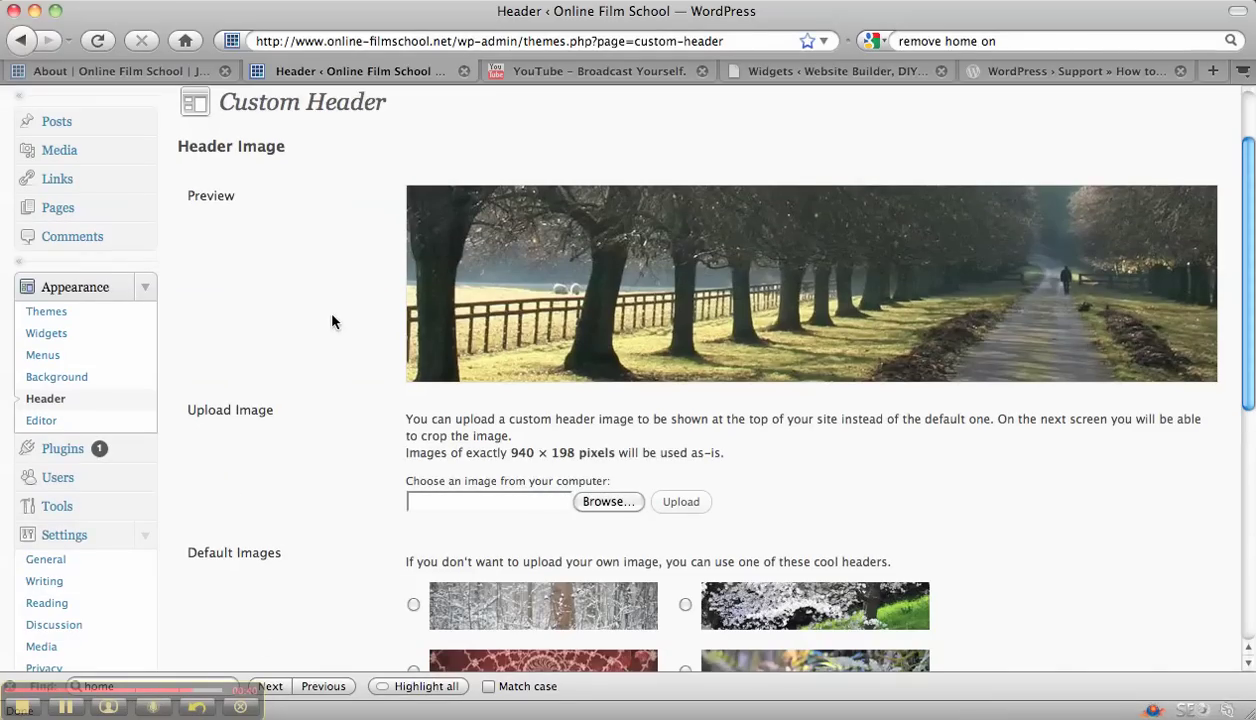
pyautogui.scroll(-5, 333, 320)
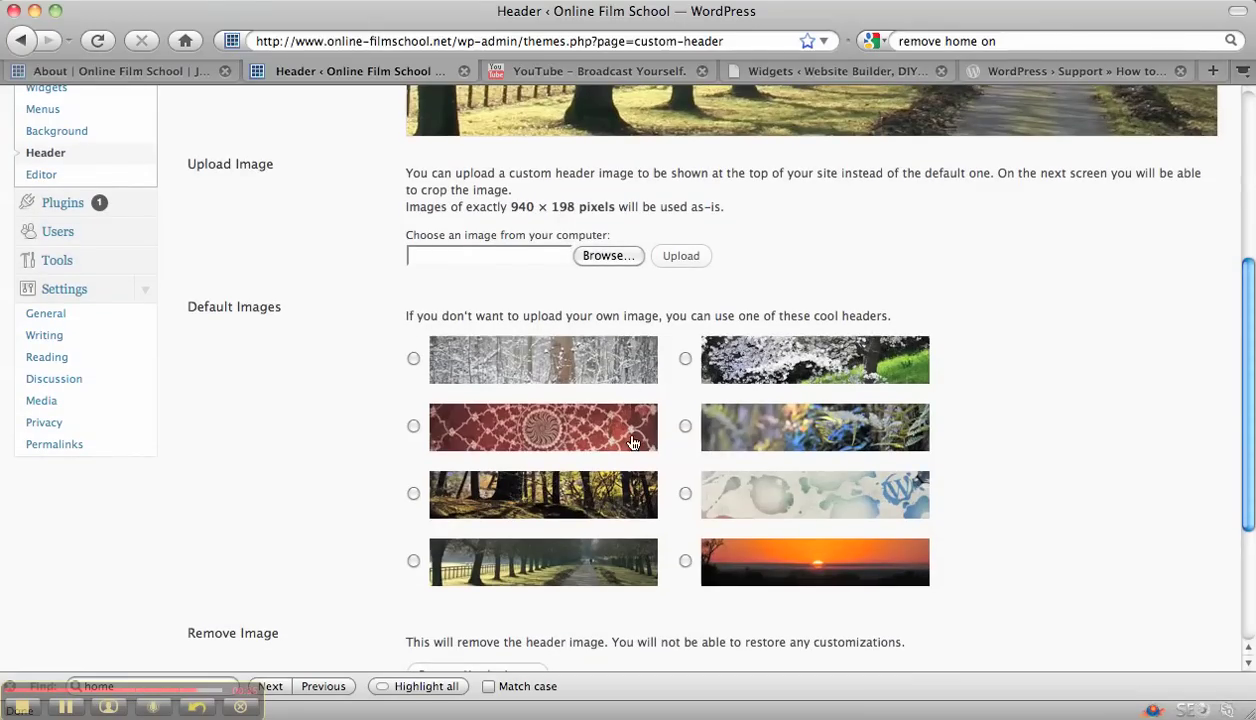
pyautogui.click(685, 562)
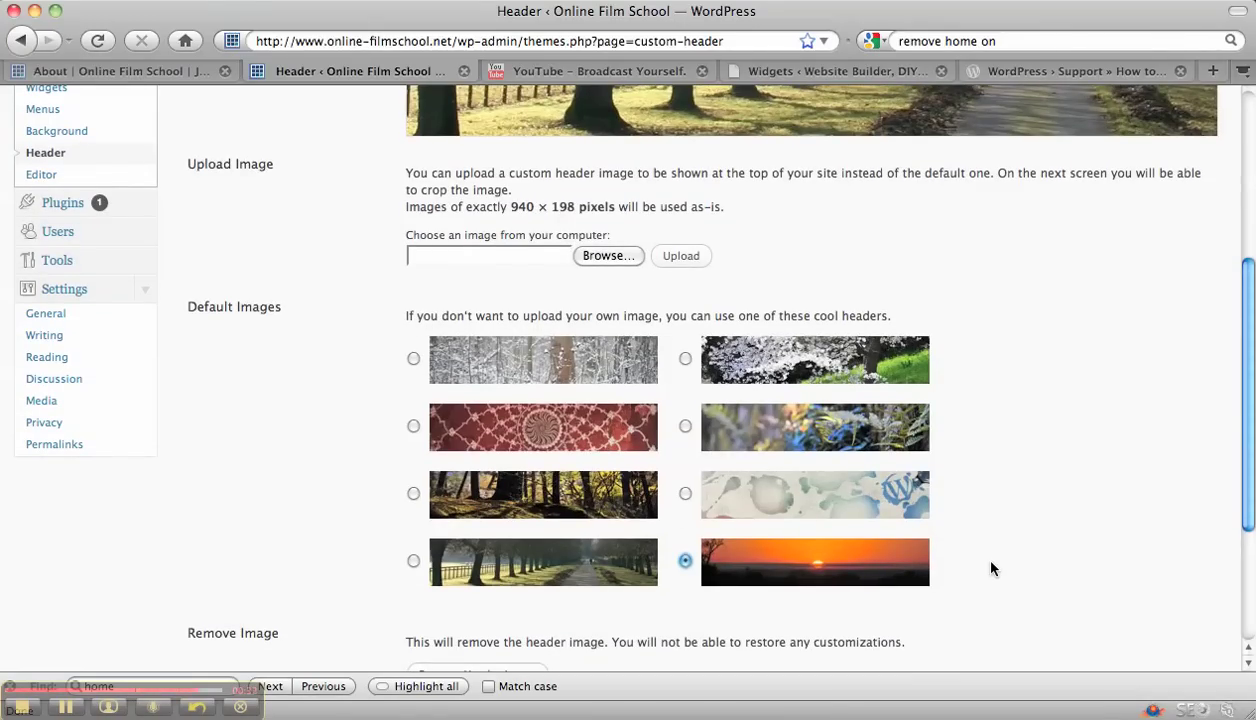
pyautogui.scroll(2, 991, 569)
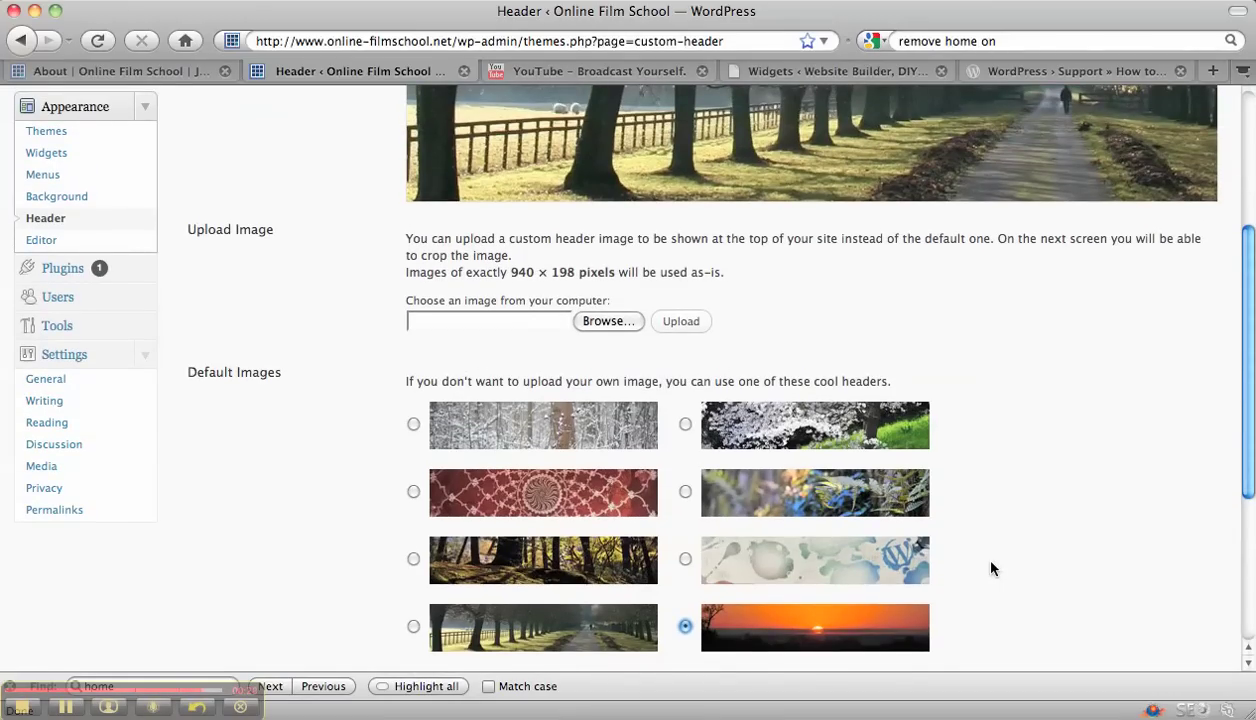
pyautogui.scroll(5, 991, 569)
pyautogui.scroll(-2, 991, 569)
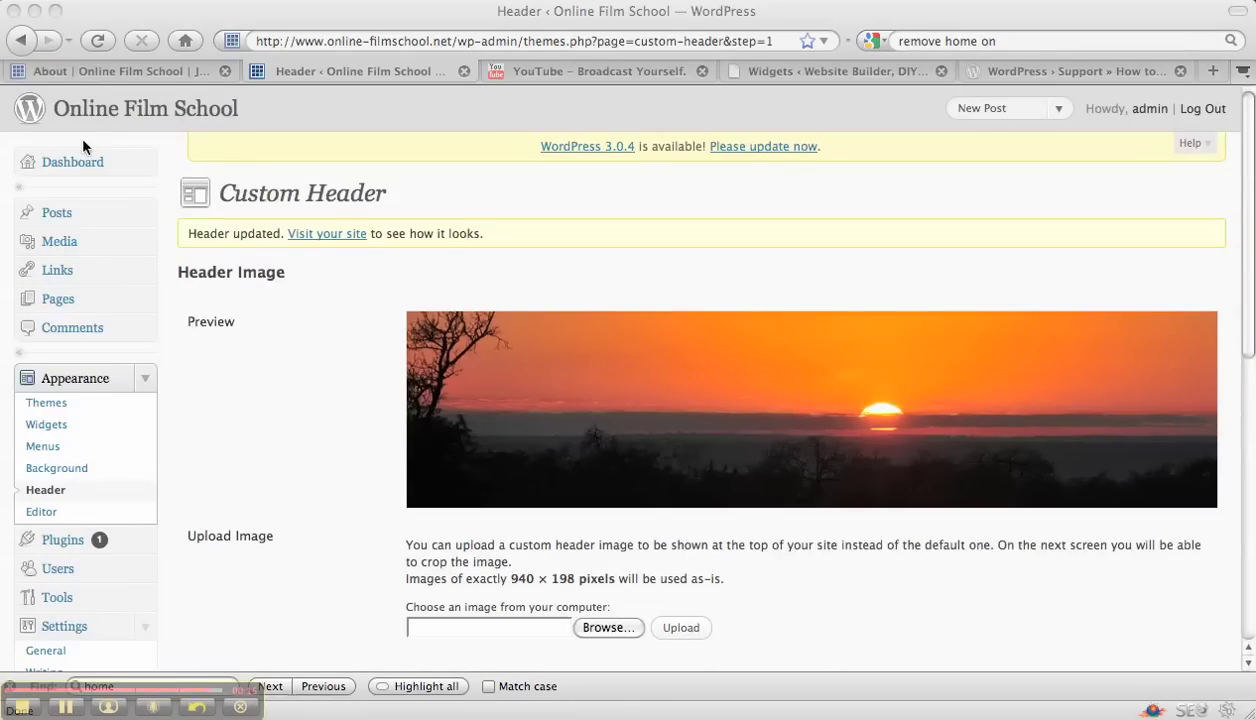
# Reload the live About page to view the new sunset header
pyautogui.click(106, 72)
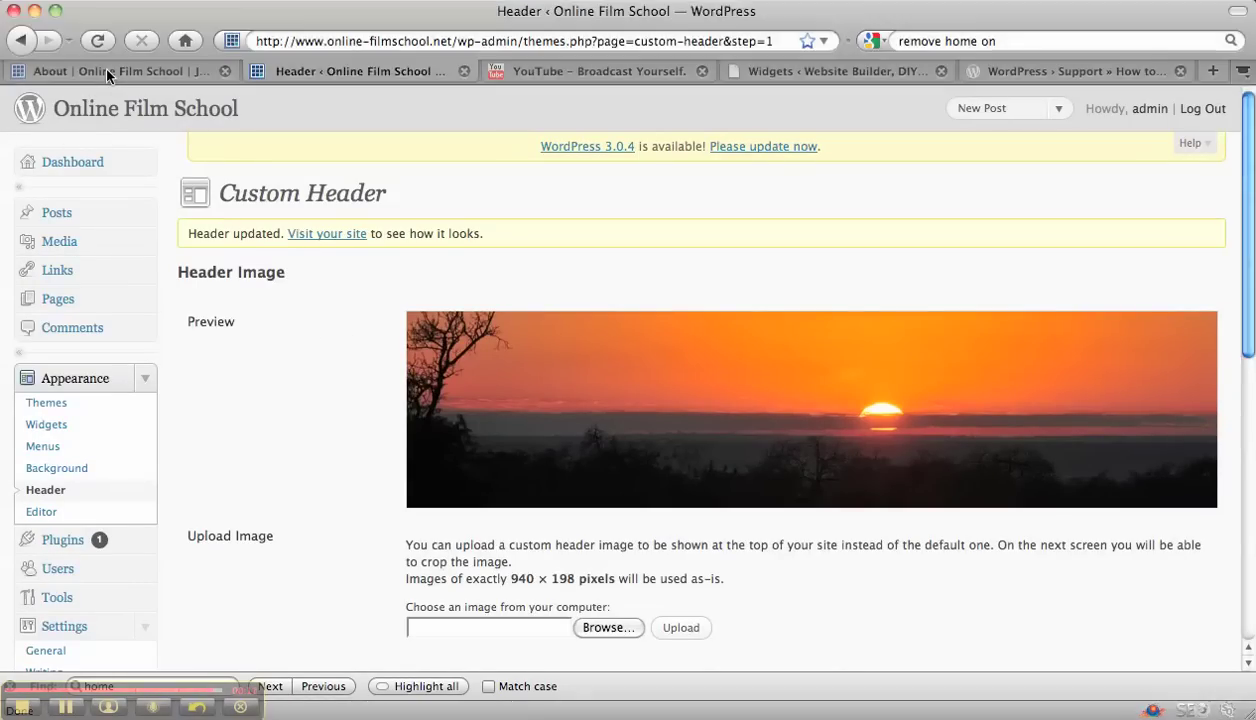
pyautogui.click(99, 38)
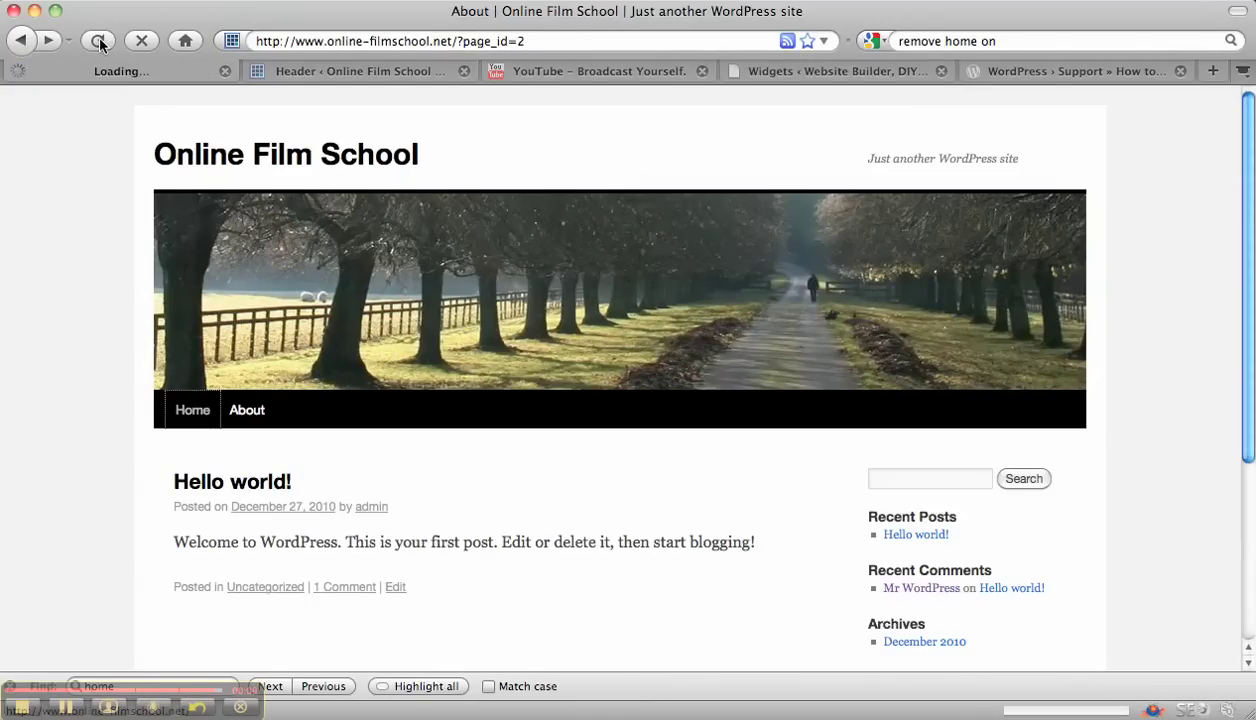